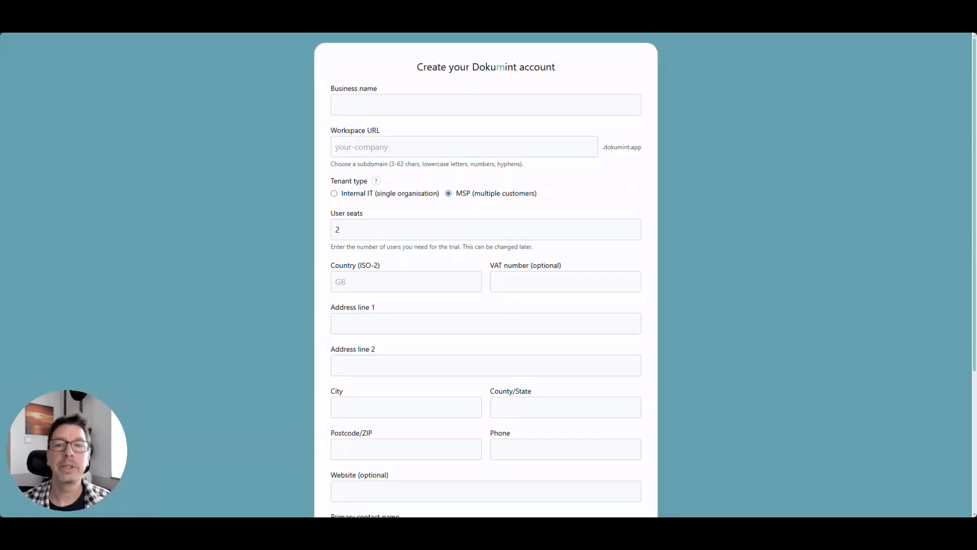
Enter business name Cortex MSP, keep the cortexmsp workspace URL, and set country to GB
{"action": "left_click", "coordinate": [357, 106]}
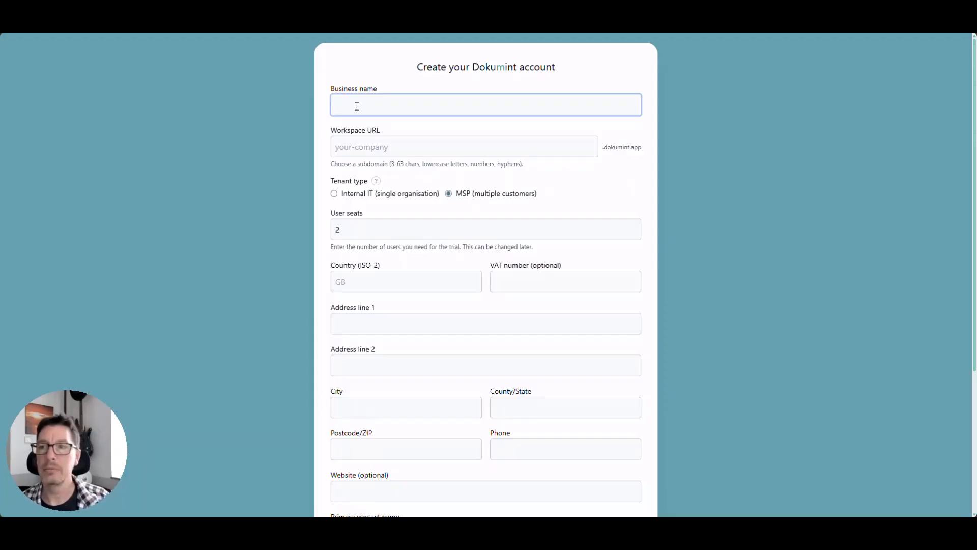
{"action": "type", "text": "Cortex MSP"}
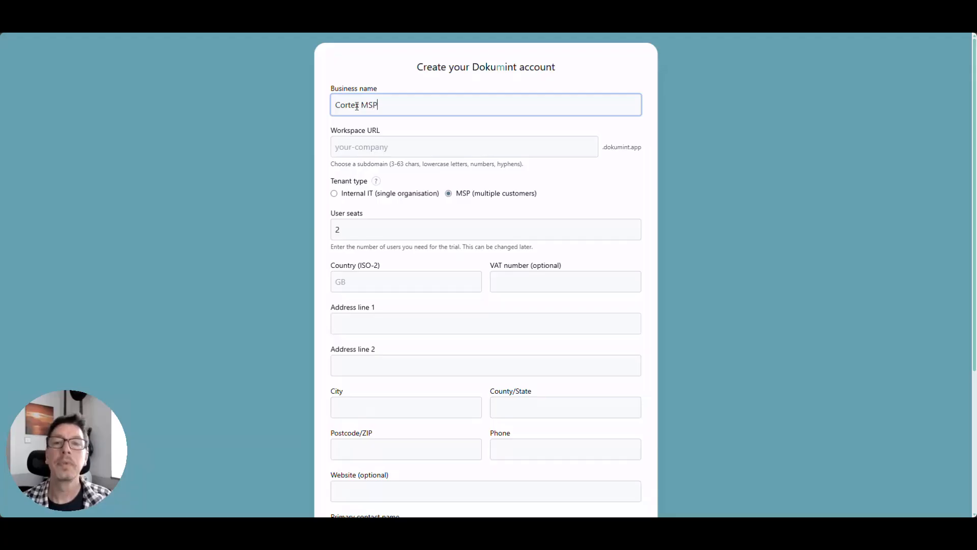
{"action": "key", "text": "Tab"}
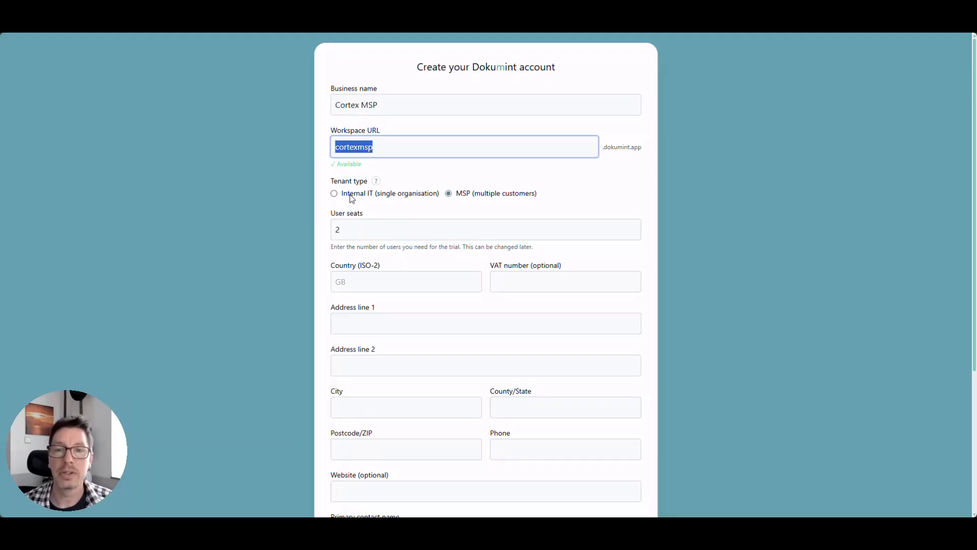
{"action": "left_click", "coordinate": [349, 283]}
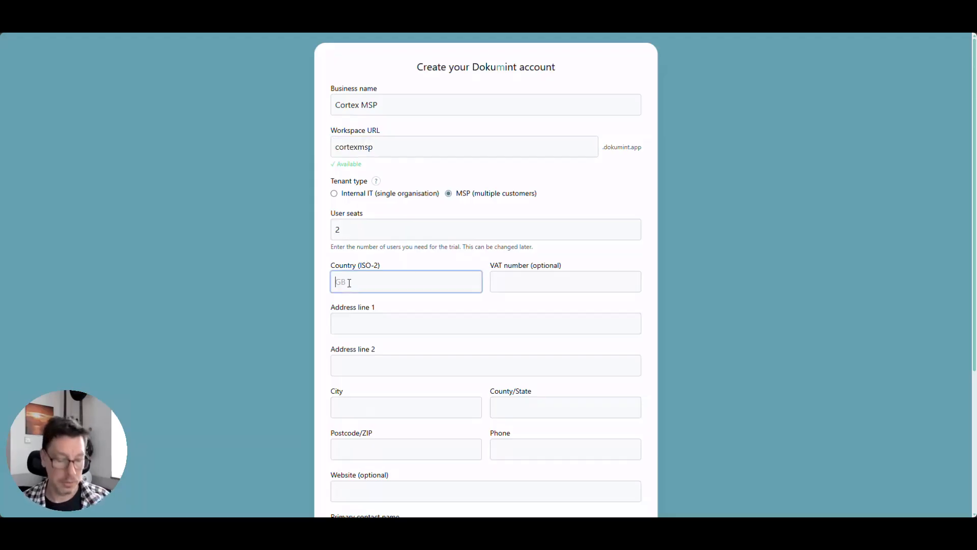
{"action": "type", "text": "GB"}
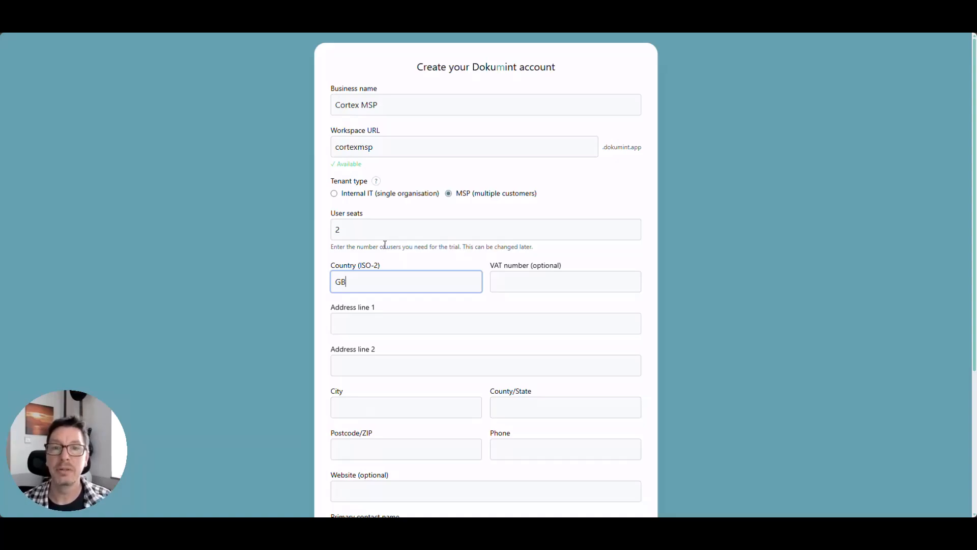
{"action": "scroll", "coordinate": [385, 244], "scroll_direction": "down", "scroll_amount": 3}
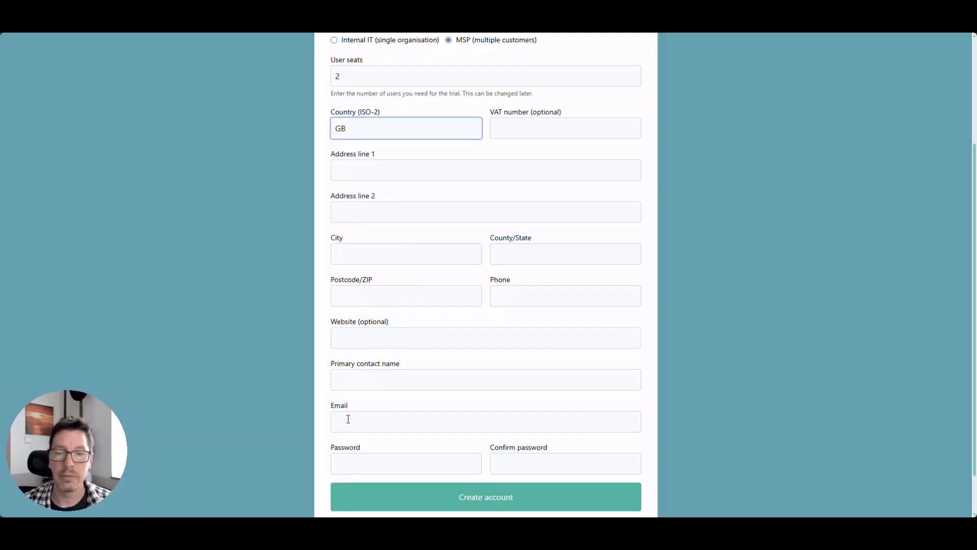
Enter the primary contact's full name, correcting the typo in the surname
{"action": "left_click", "coordinate": [376, 377]}
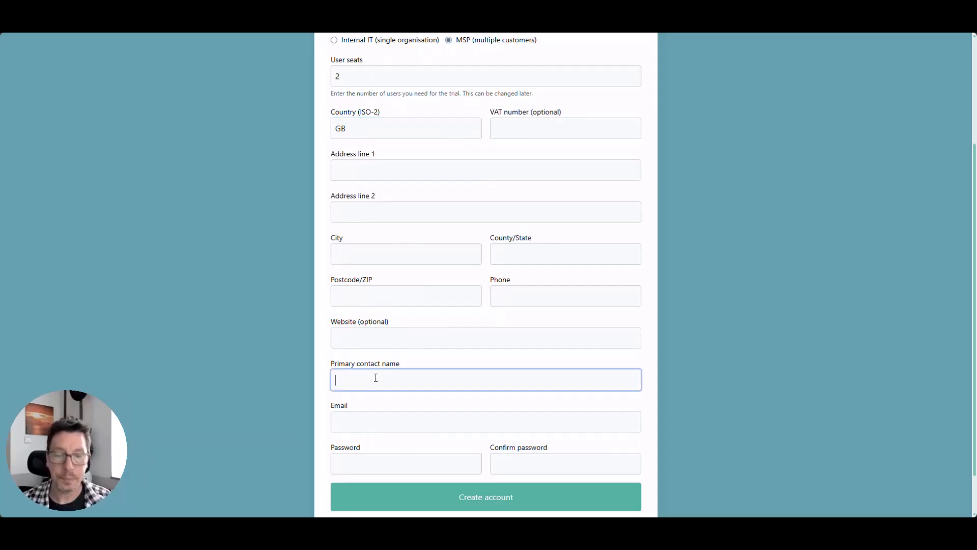
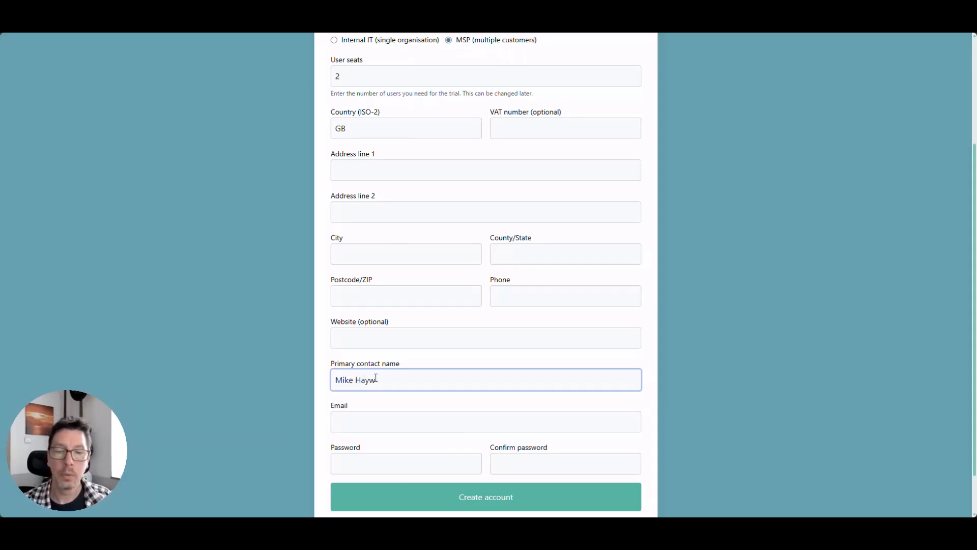
{"action": "type", "text": "ard"}
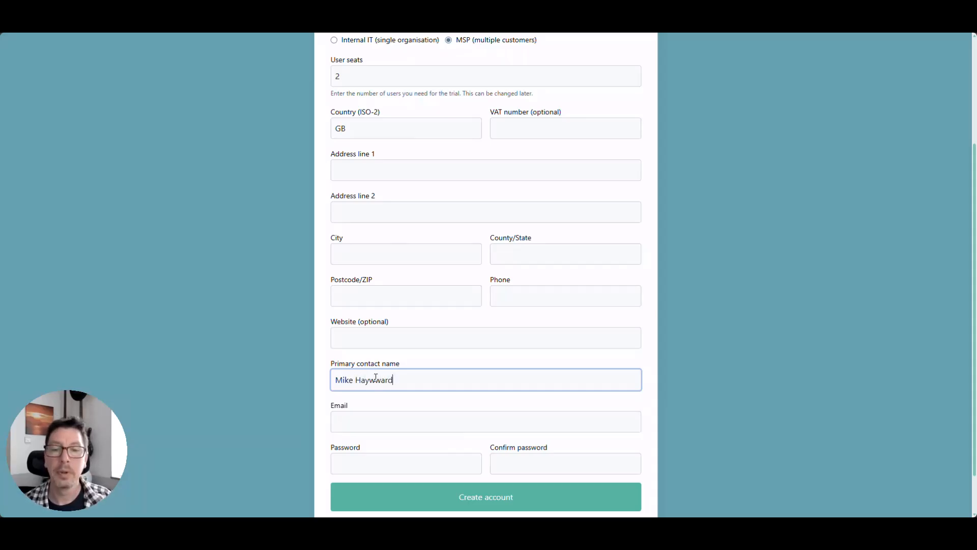
{"action": "key", "text": "Delete"}
Fill in the contact's e-mail, enter the password and its confirmation, and submit the sign-up
{"action": "left_click", "coordinate": [372, 414]}
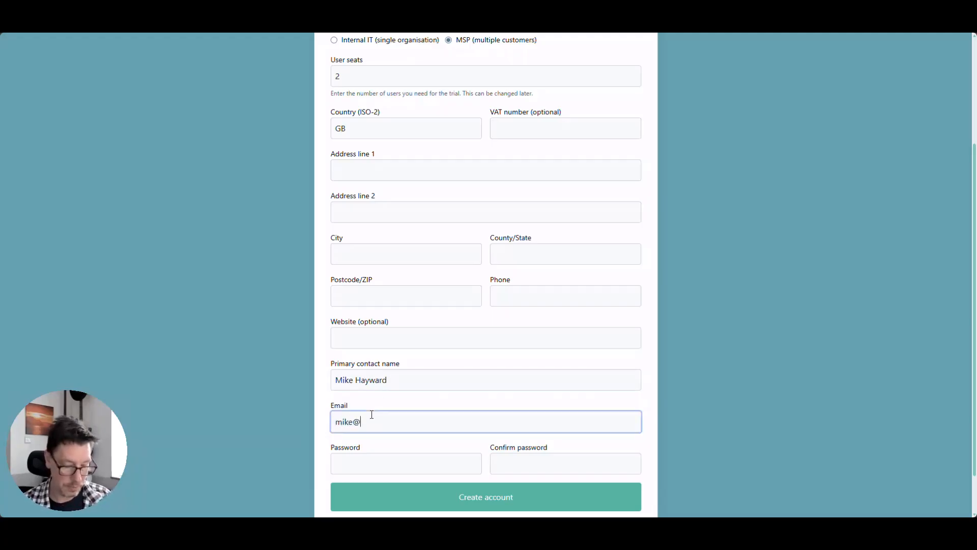
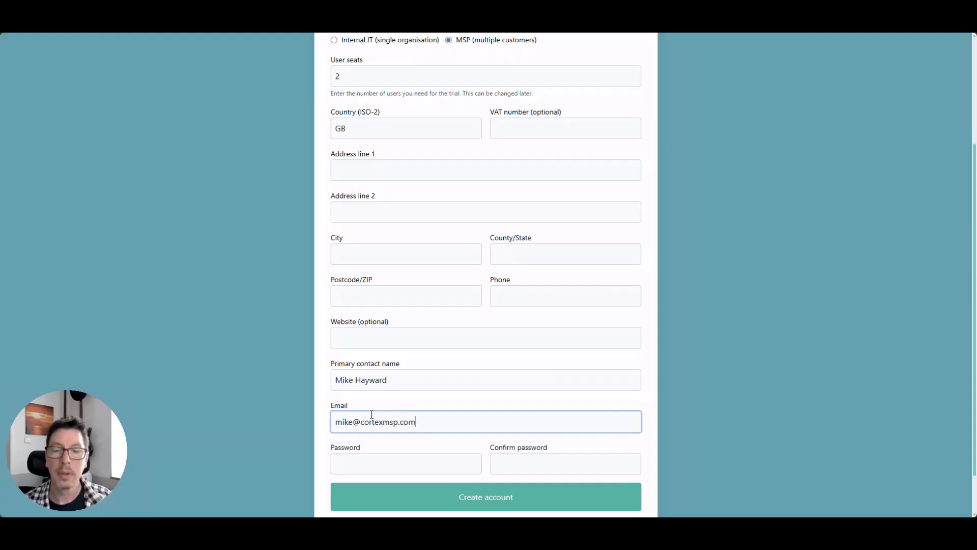
{"action": "key", "text": "Return"}
{"action": "type", "text": "•••••••••••"}
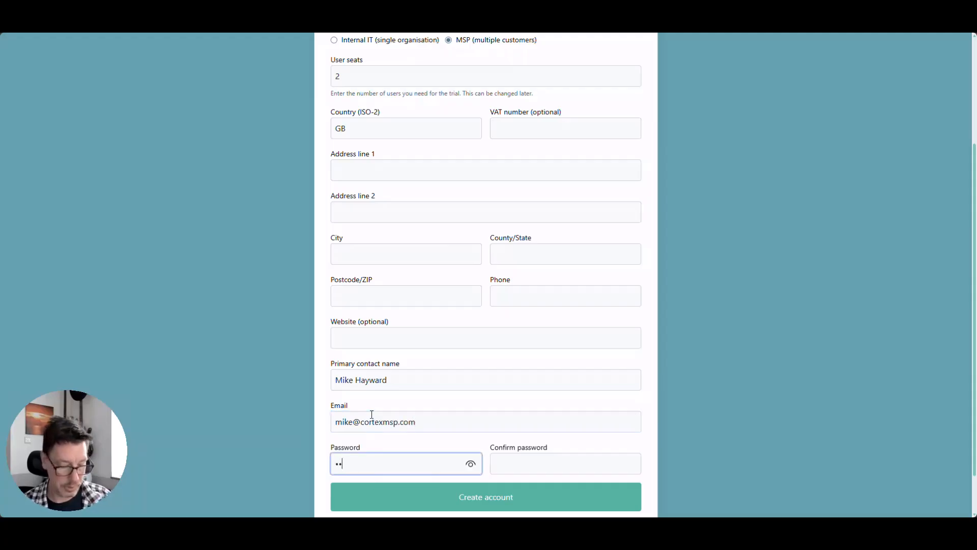
{"action": "key", "text": "Tab"}
{"action": "type", "text": "••••••"}
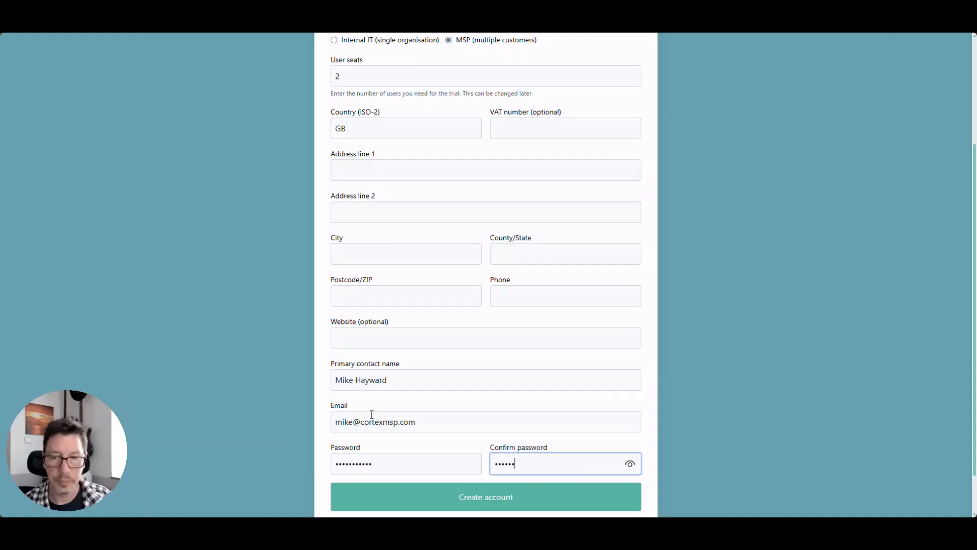
{"action": "type", "text": "•••••"}
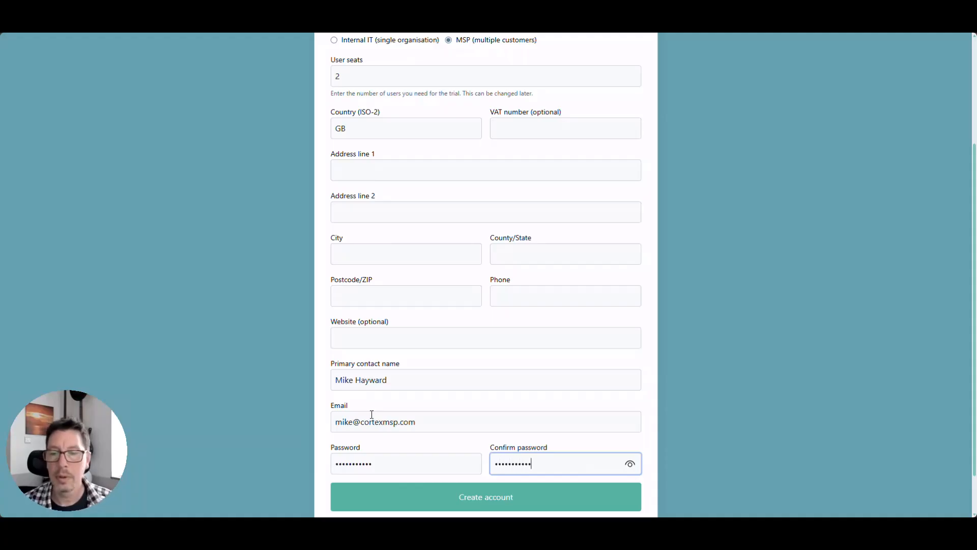
{"action": "left_click", "coordinate": [436, 497]}
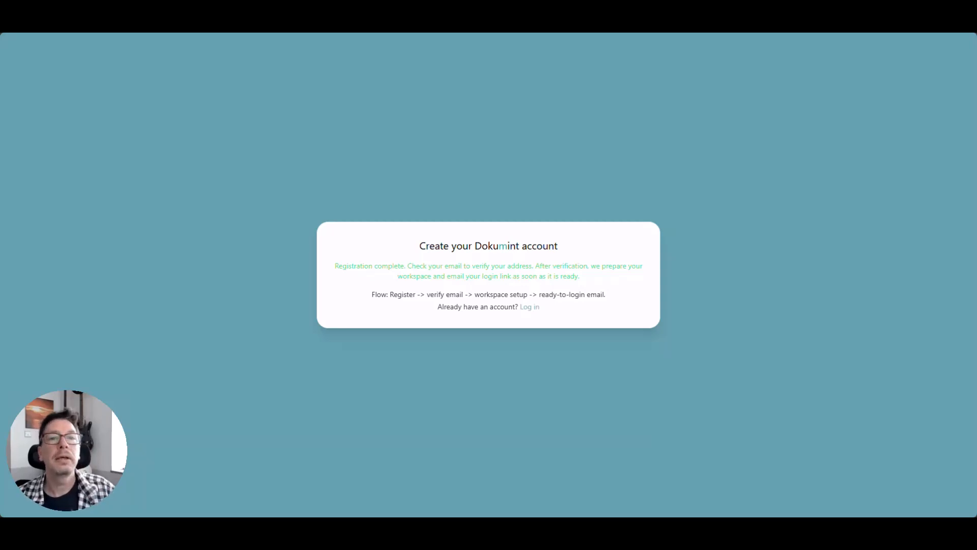
Paste the e-mail verification link into the browser address bar
{"action": "key", "text": "ctrl+v"}
Load the verification link, then log in with the account's e-mail and password
{"action": "key", "text": "Return"}
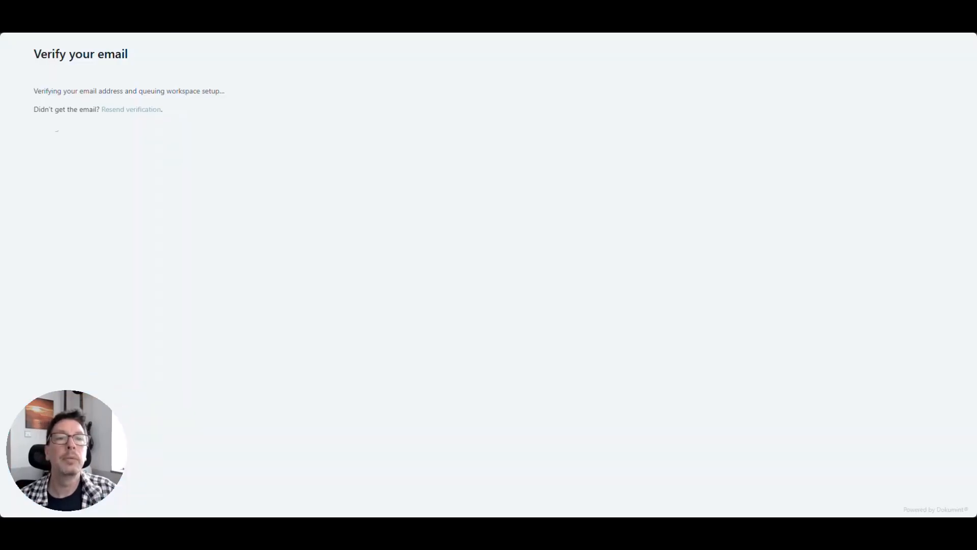
{"action": "left_click", "coordinate": [466, 247]}
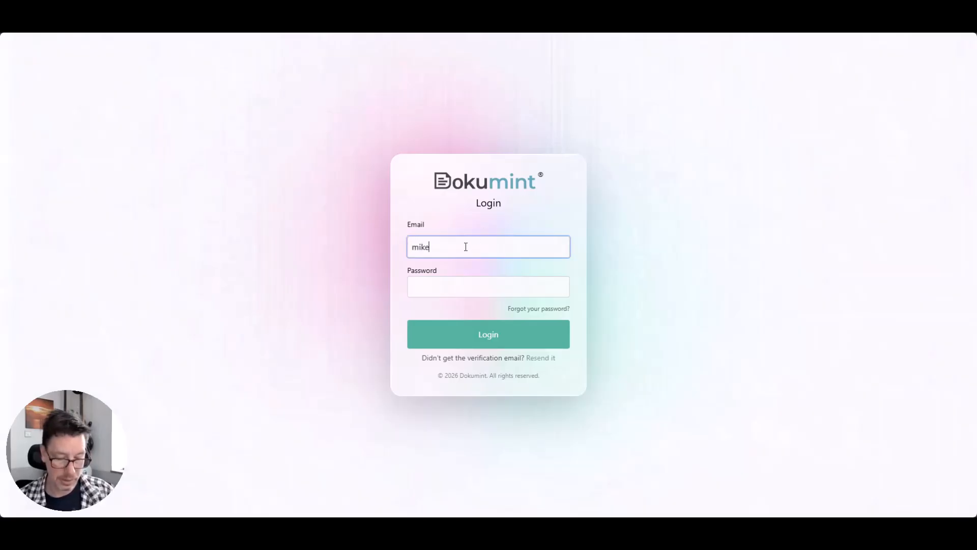
{"action": "key", "text": "Tab"}
{"action": "type", "text": "••"}
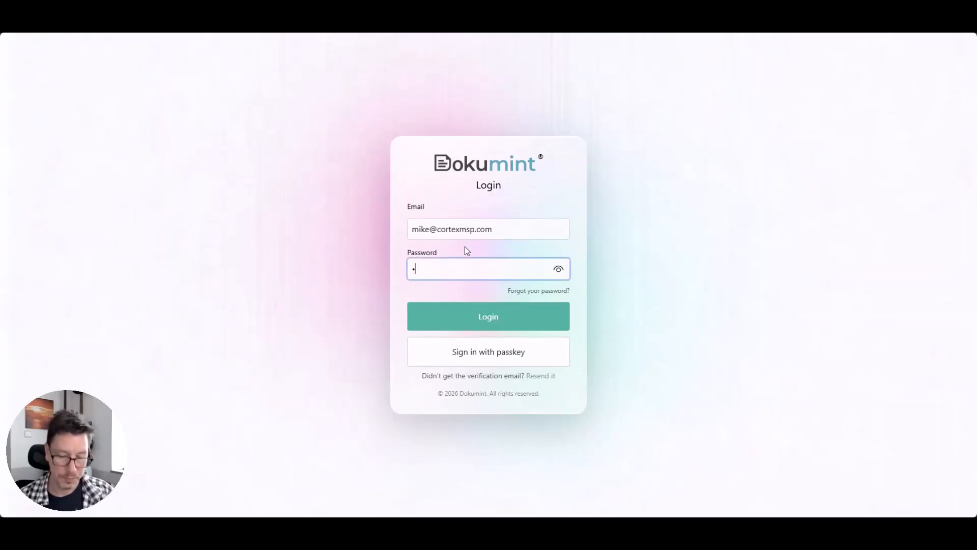
{"action": "type", "text": "••••••••"}
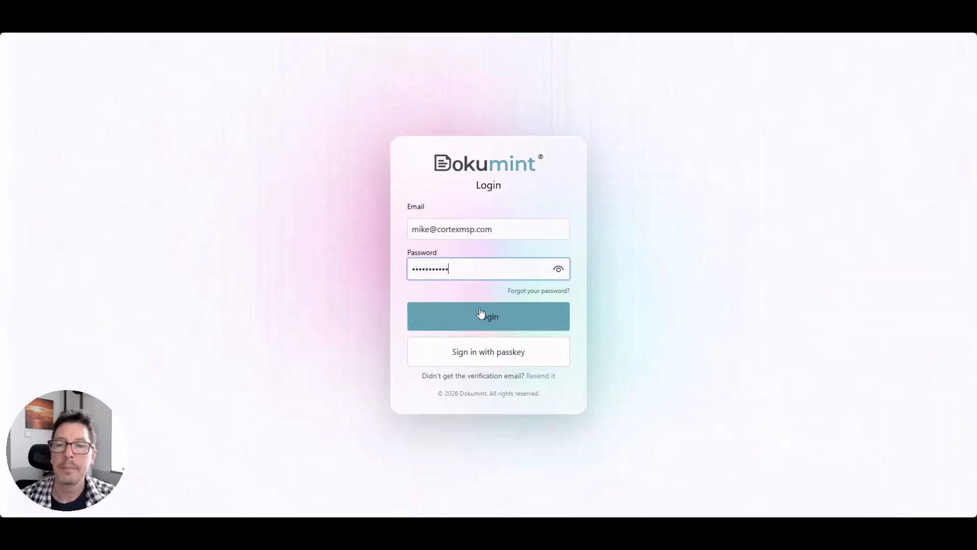
{"action": "left_click", "coordinate": [497, 319]}
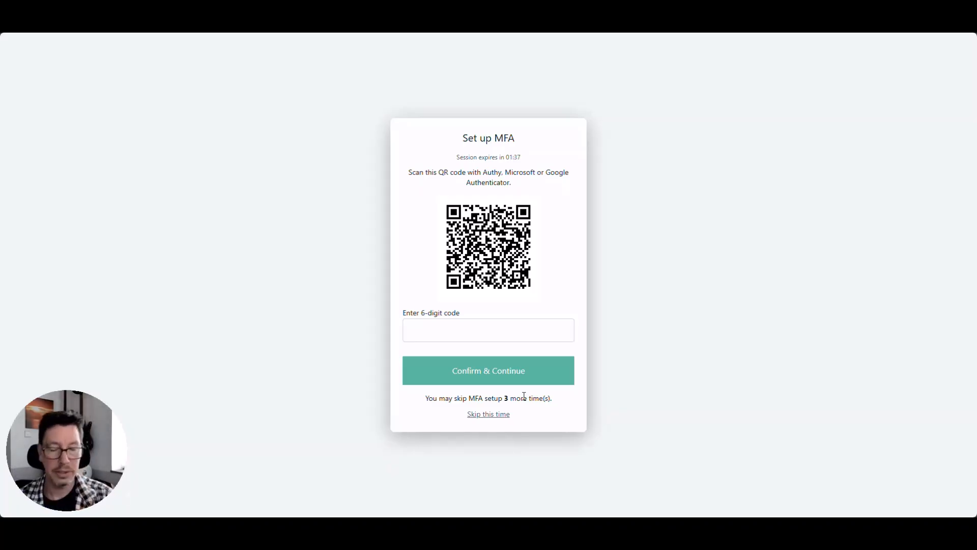
Confirm MFA with the authenticator code, copy the recovery codes, and mark them as saved
{"action": "left_click", "coordinate": [470, 328]}
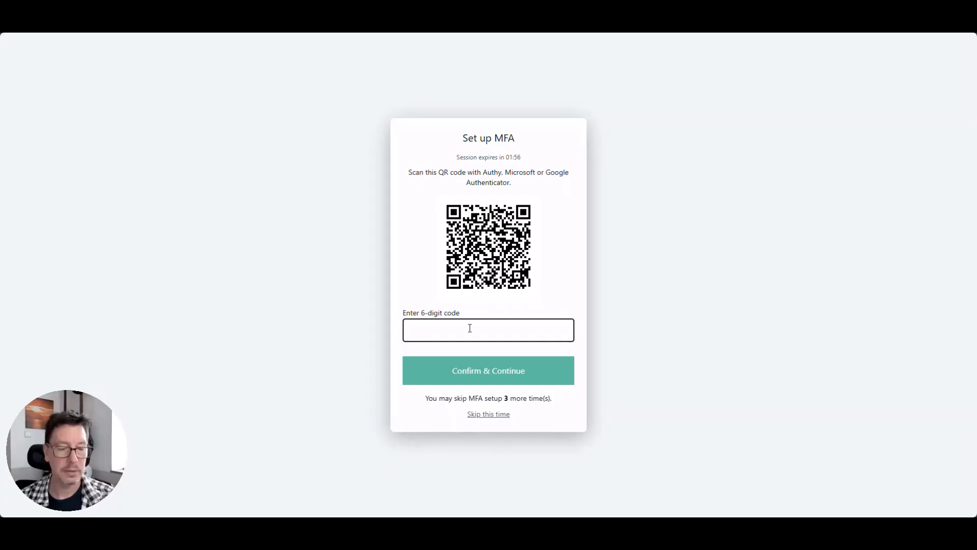
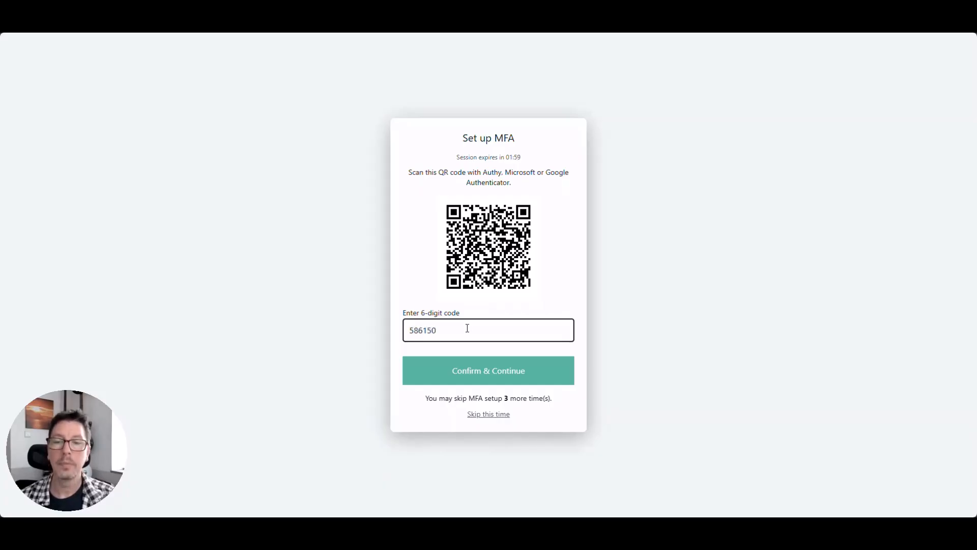
{"action": "left_click", "coordinate": [480, 375]}
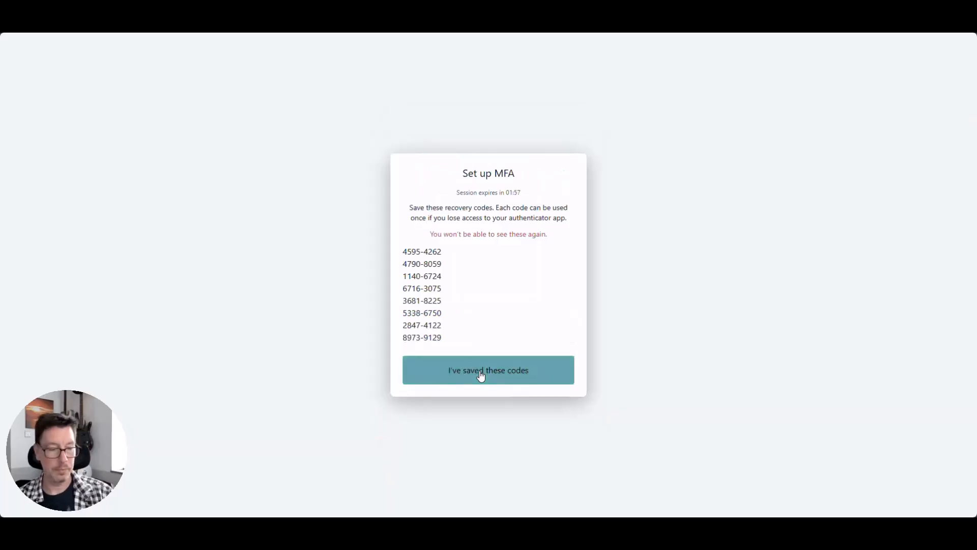
{"action": "left_click_drag", "start_coordinate": [402, 250], "coordinate": [449, 343]}
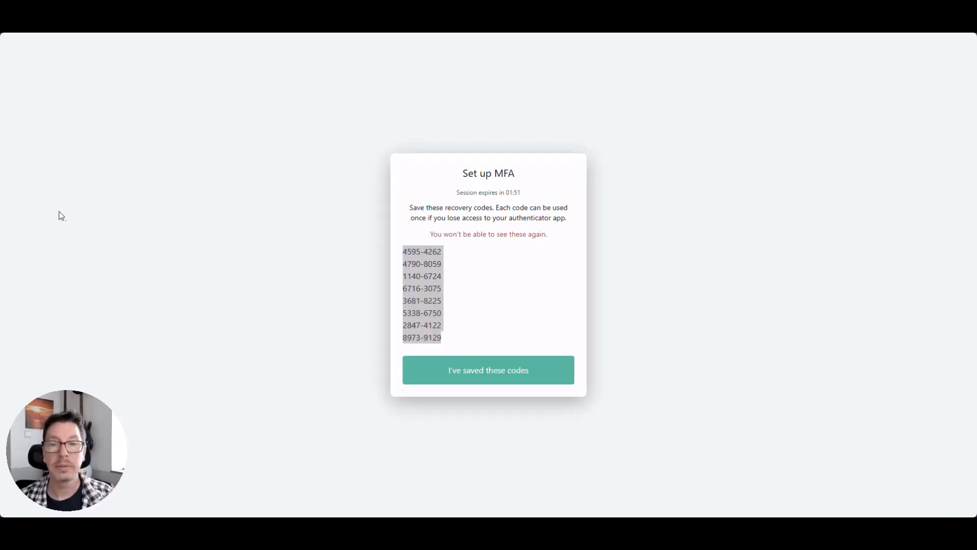
{"action": "left_click", "coordinate": [486, 372]}
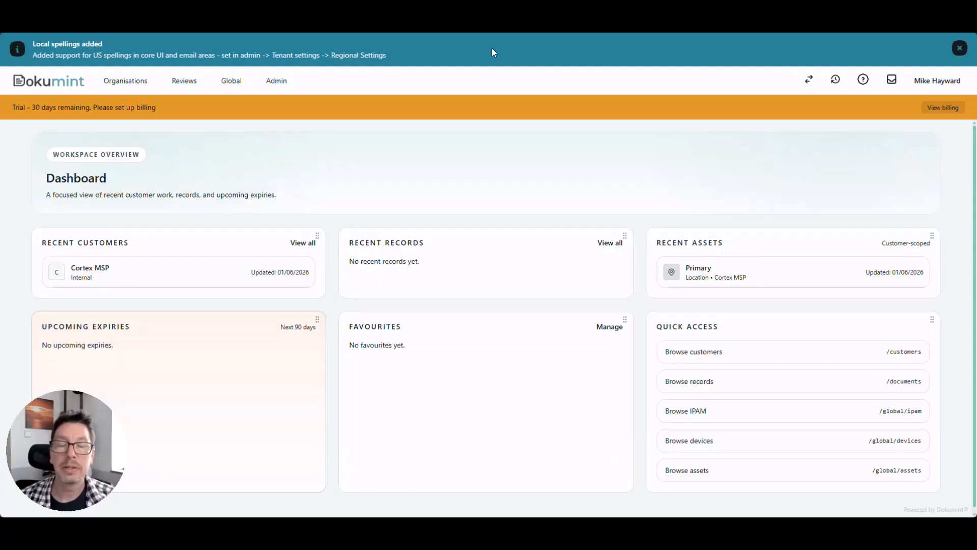
Dismiss the local spellings announcement and open the Tenant Settings card from Admin
{"action": "left_click", "coordinate": [960, 50]}
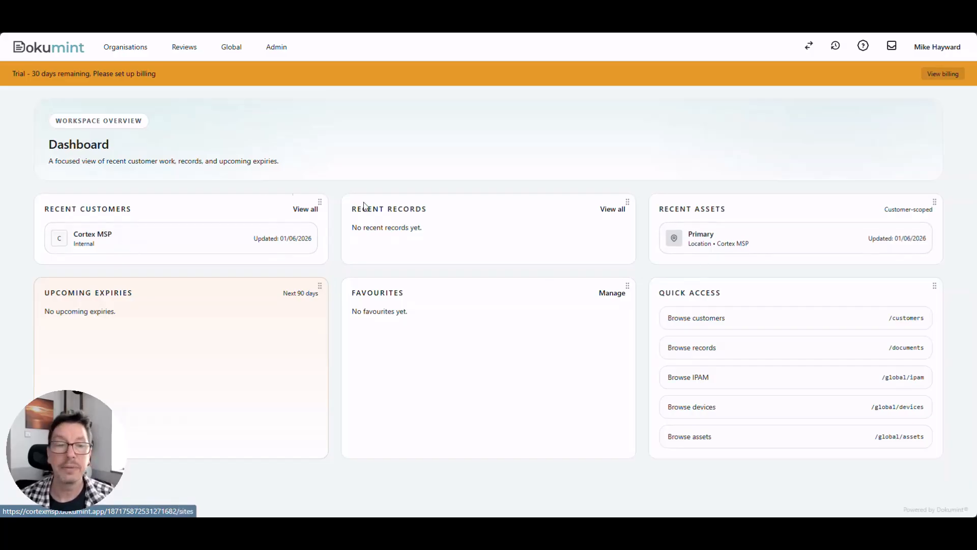
{"action": "left_click", "coordinate": [277, 47]}
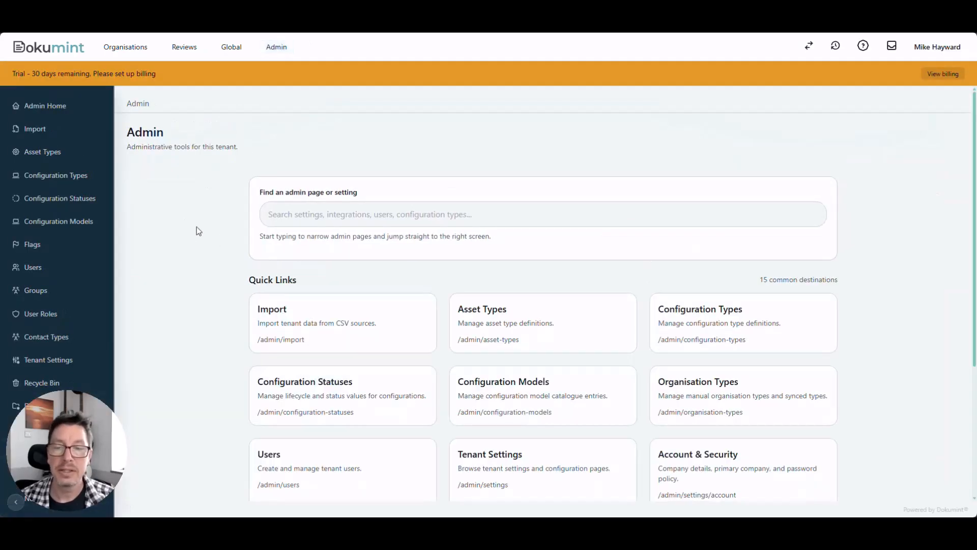
{"action": "scroll", "coordinate": [194, 237], "scroll_direction": "down", "scroll_amount": 1}
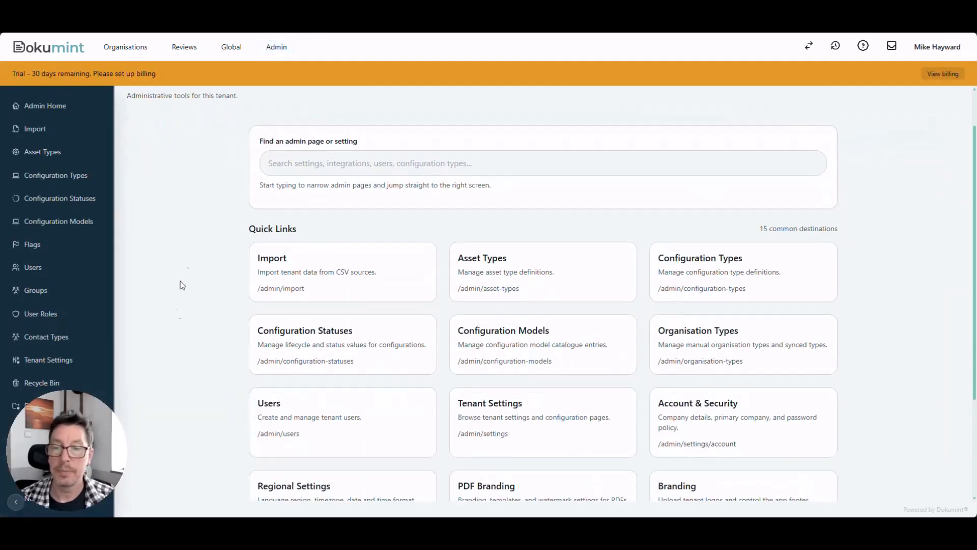
{"action": "left_click", "coordinate": [500, 405]}
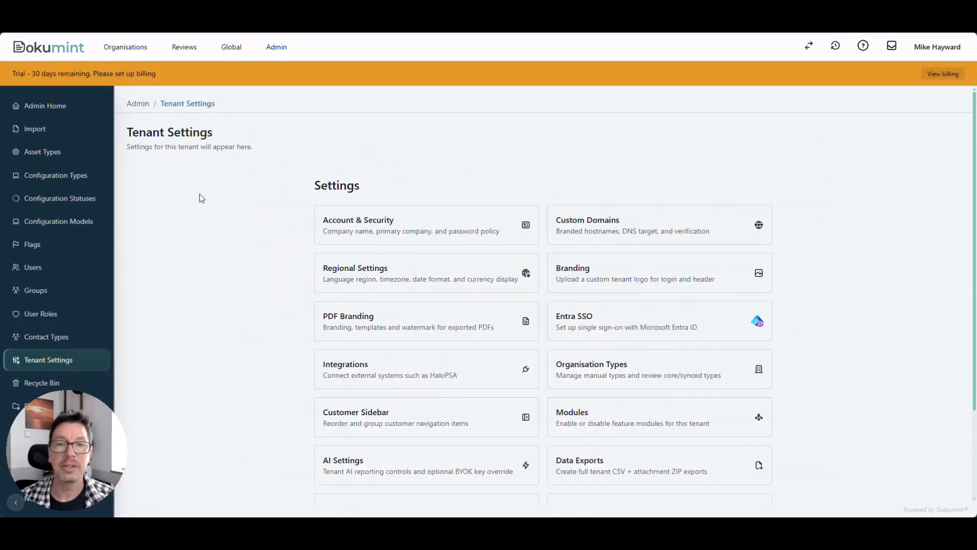
In Regional Settings choose Europe/London, keep DD/MM/YYYY and 24-hour formats, and save
{"action": "left_click", "coordinate": [353, 265]}
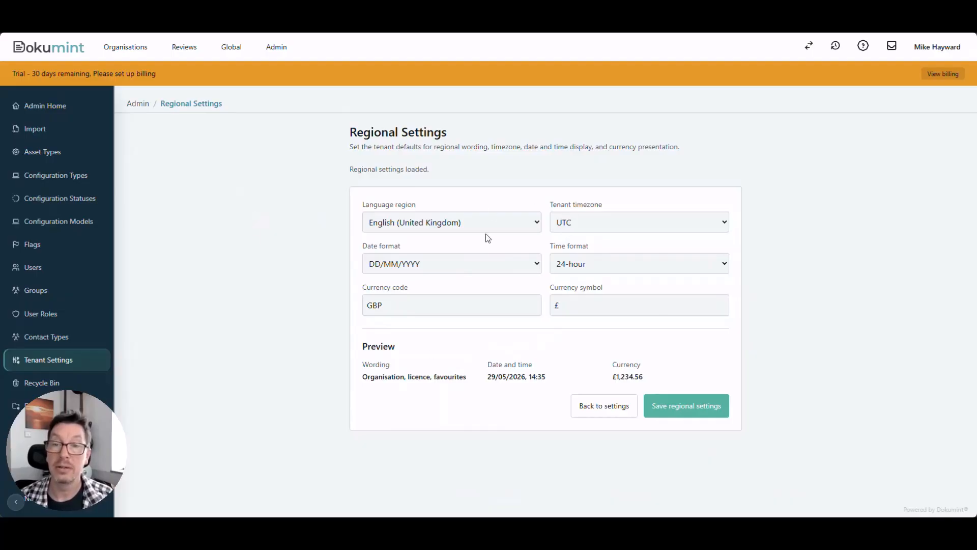
{"action": "left_click", "coordinate": [605, 225]}
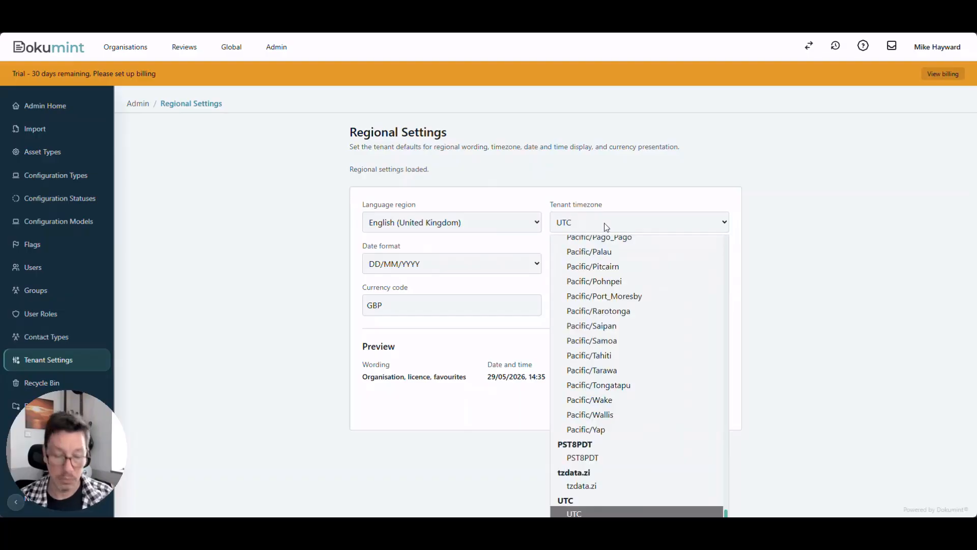
{"action": "type", "text": "eu"}
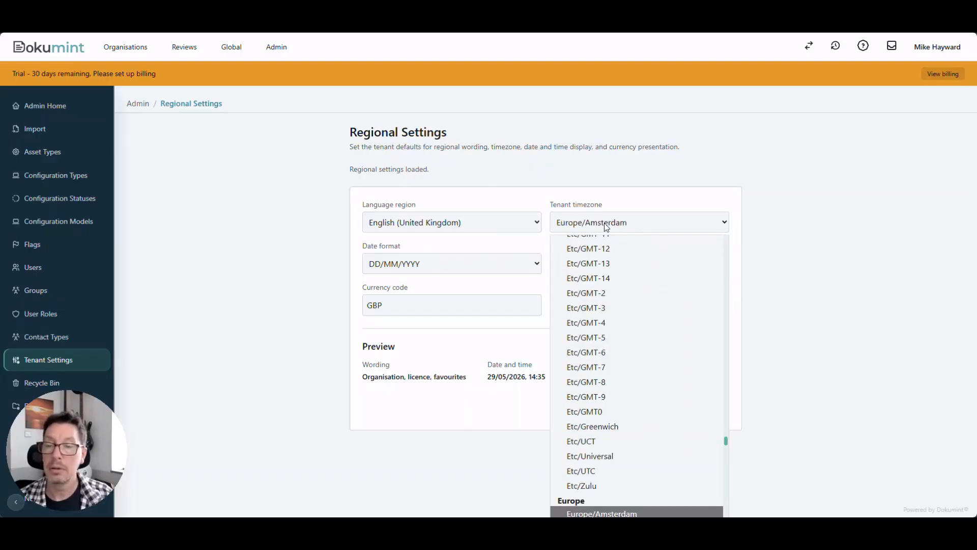
{"action": "scroll", "coordinate": [603, 275], "scroll_direction": "down", "scroll_amount": 7}
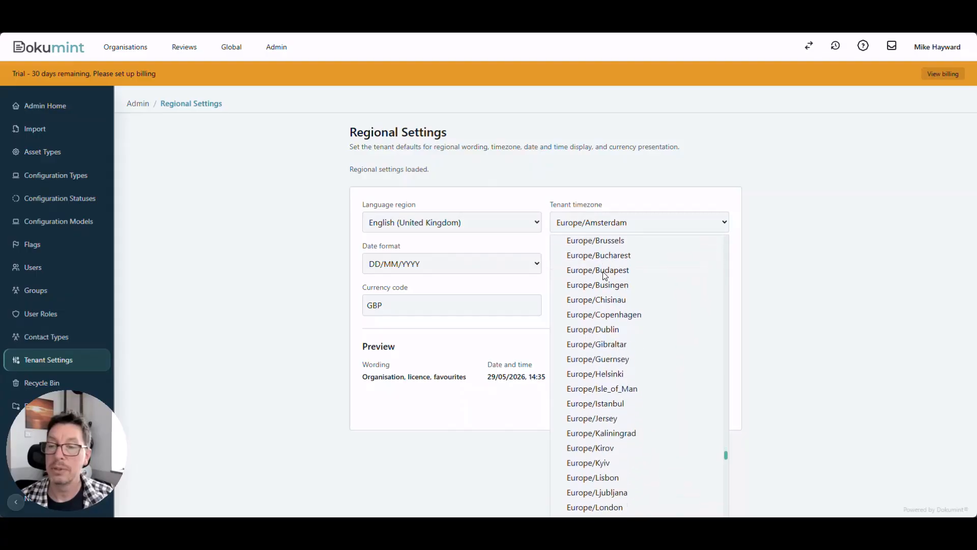
{"action": "left_click", "coordinate": [597, 503]}
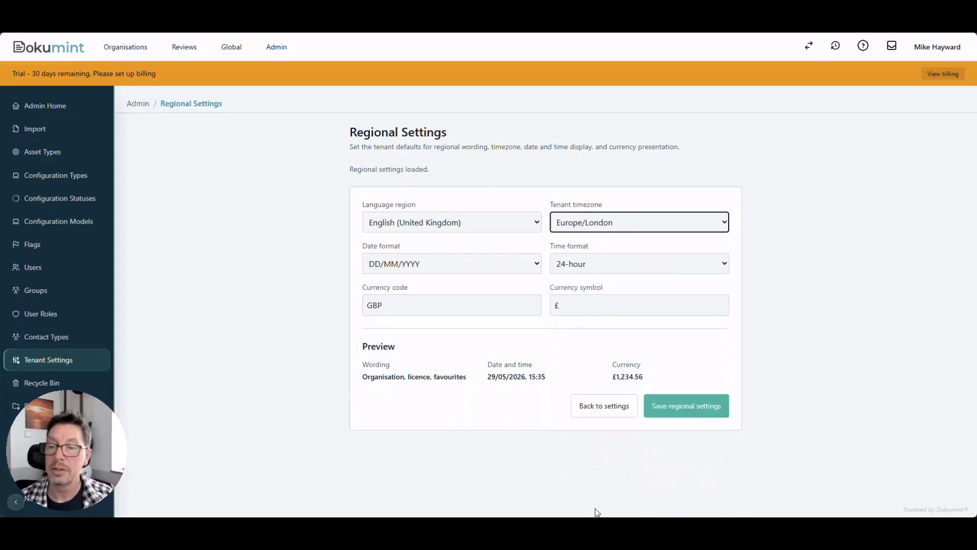
{"action": "left_click", "coordinate": [440, 257]}
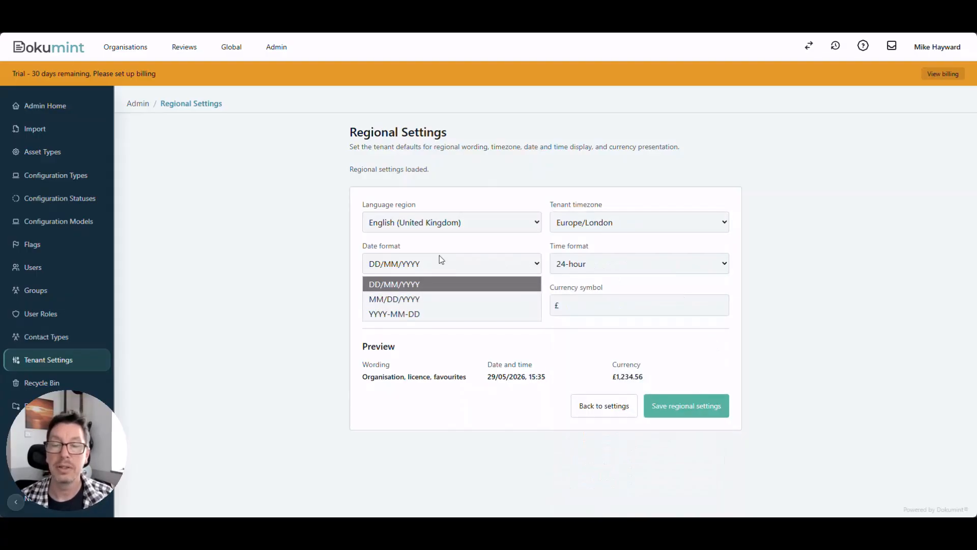
{"action": "left_click", "coordinate": [331, 258]}
{"action": "left_click", "coordinate": [588, 263]}
{"action": "left_click", "coordinate": [893, 289]}
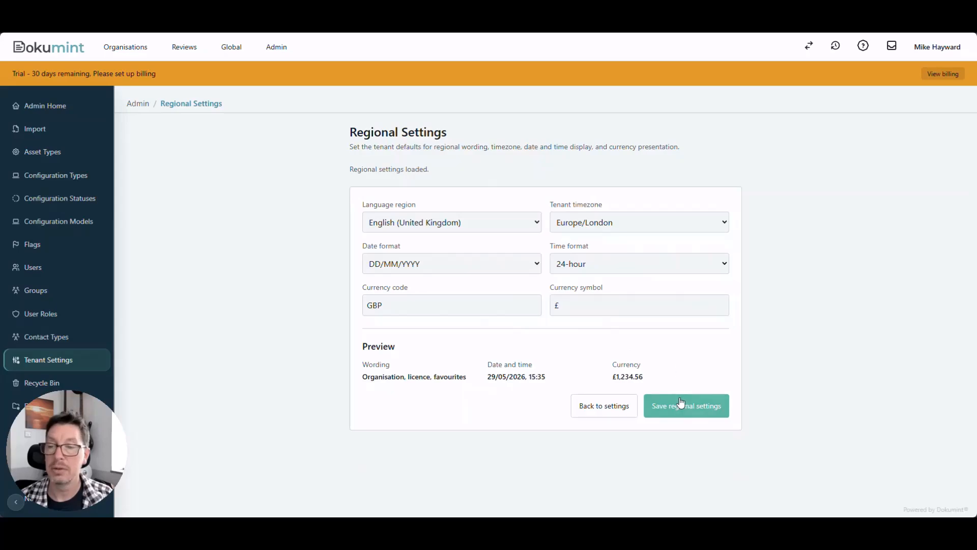
{"action": "left_click", "coordinate": [693, 411]}
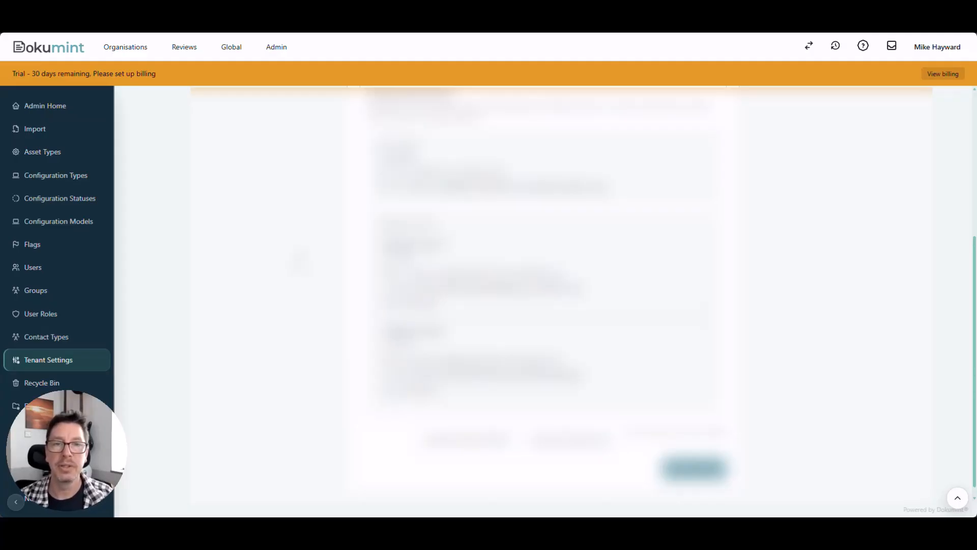
Open the HaloPSA integration under Tenant Settings and enable Agreements / Contracts syncing
{"action": "left_click", "coordinate": [279, 45]}
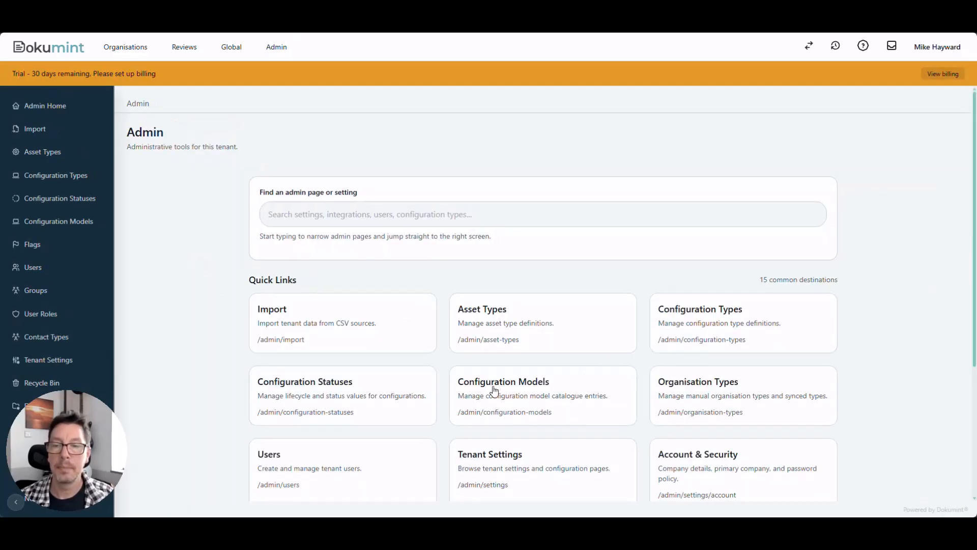
{"action": "left_click", "coordinate": [482, 457]}
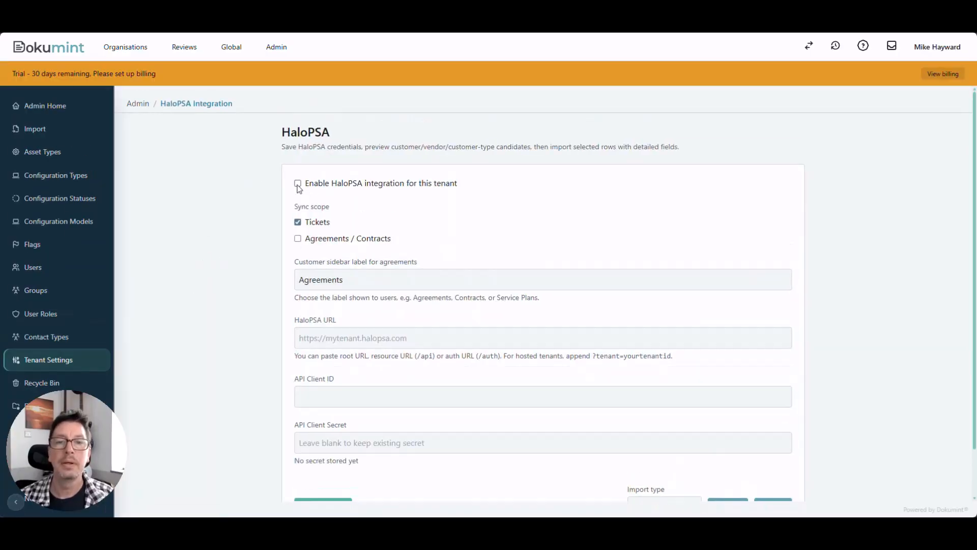
{"action": "left_click", "coordinate": [298, 183]}
{"action": "left_click", "coordinate": [298, 238]}
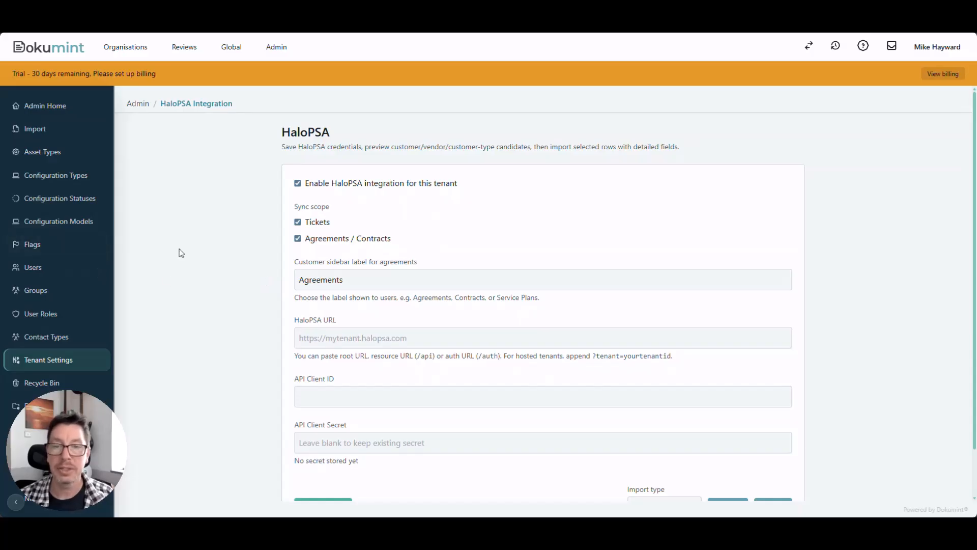
Check the HaloPSA API application page, then return to Dokumint's HaloPSA settings
{"action": "scroll", "coordinate": [180, 255], "scroll_direction": "down", "scroll_amount": 1}
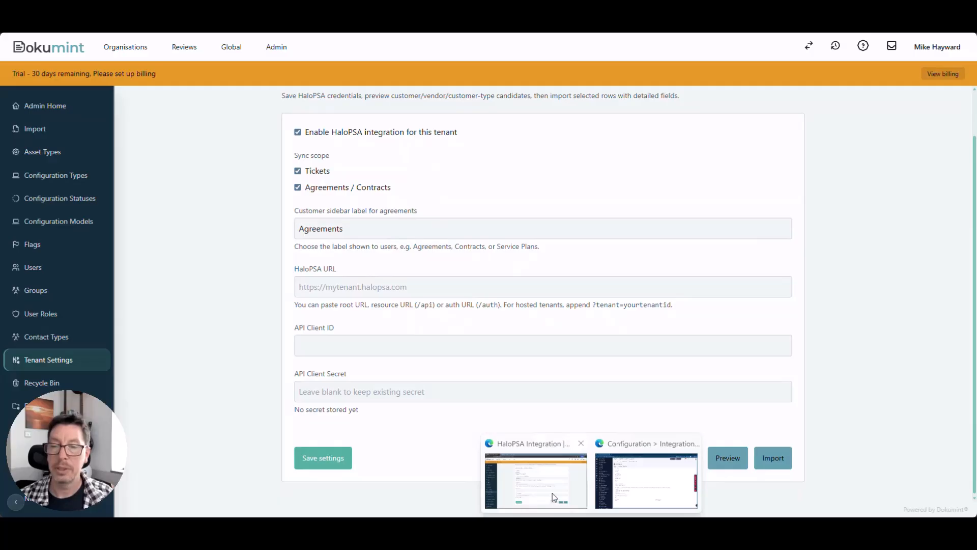
{"action": "mouse_move", "coordinate": [592, 529]}
{"action": "left_click", "coordinate": [648, 486]}
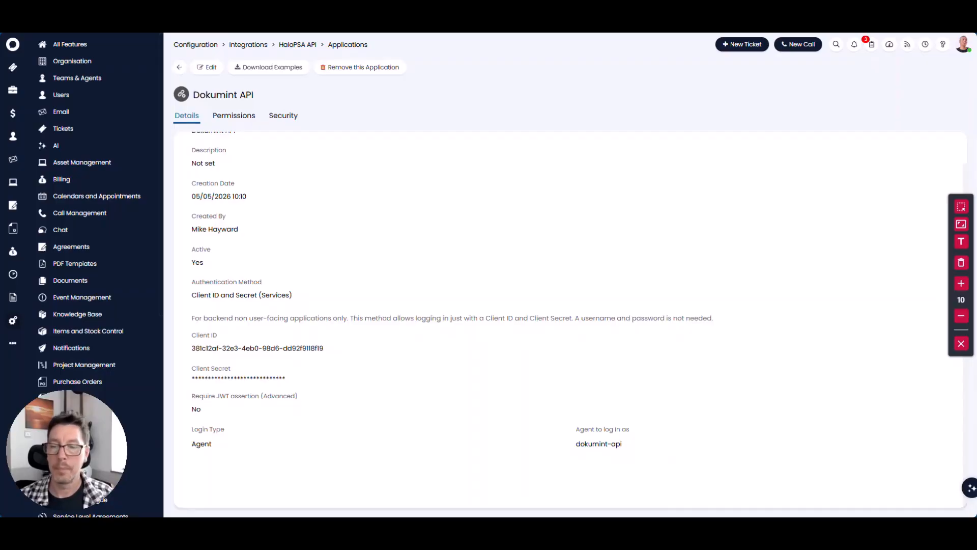
{"action": "mouse_move", "coordinate": [590, 529]}
{"action": "left_click", "coordinate": [535, 476]}
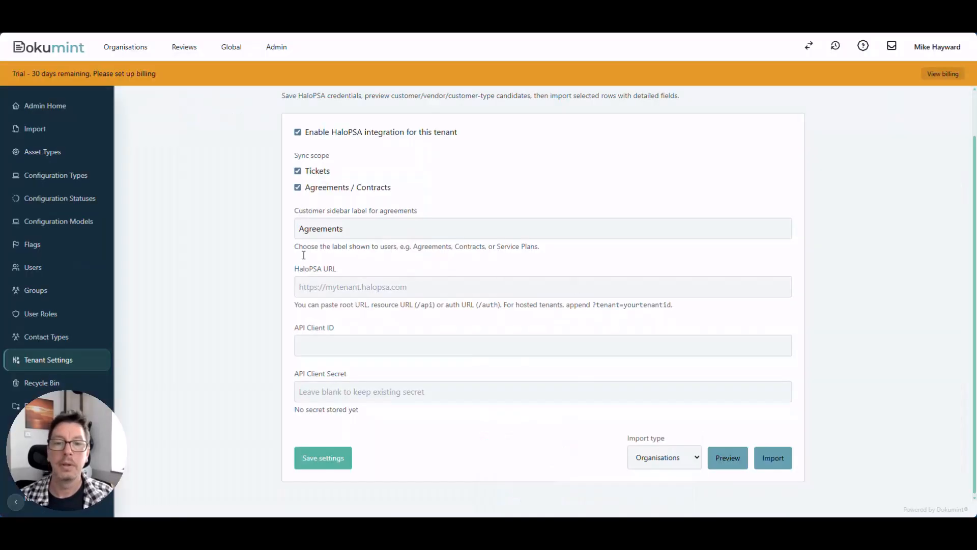
{"action": "left_click", "coordinate": [346, 280]}
{"action": "type", "text": "https://buttonmspsandbox.halopsa.com/"}
{"action": "left_click_drag", "start_coordinate": [326, 287], "coordinate": [397, 288]}
{"action": "key", "text": "ctrl+c"}
{"action": "left_click", "coordinate": [495, 290]}
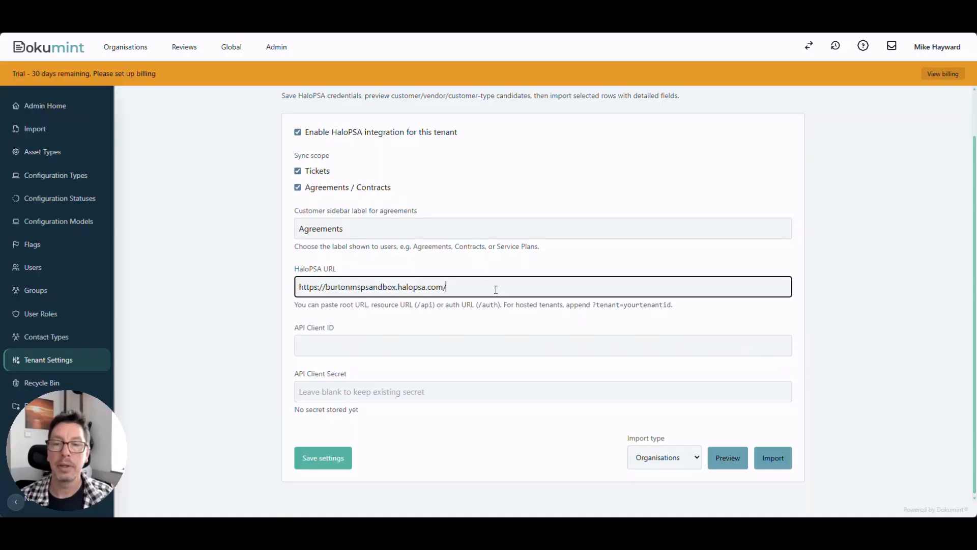
{"action": "type", "text": "@"}
{"action": "key", "text": "BackSpace"}
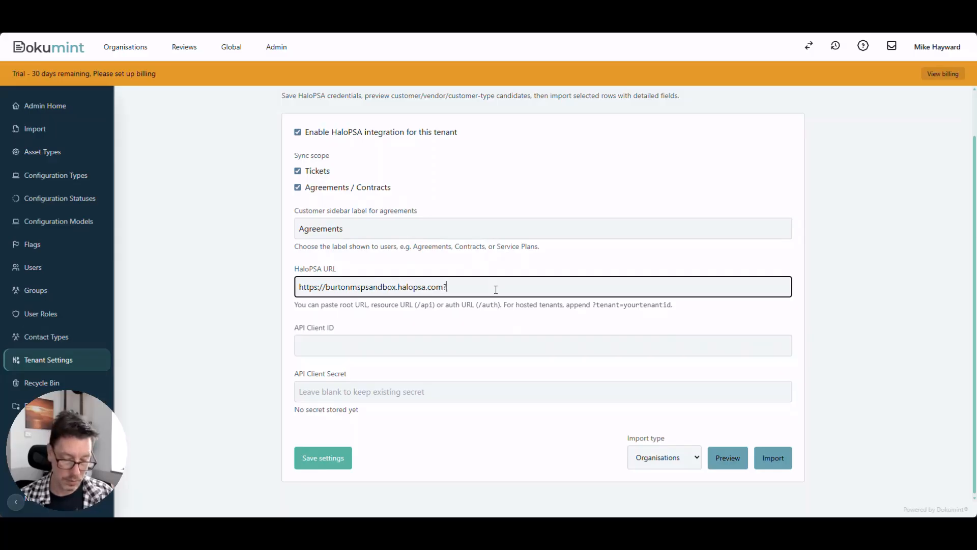
{"action": "type", "text": "?tenant="}
{"action": "key", "text": "ctrl+v"}
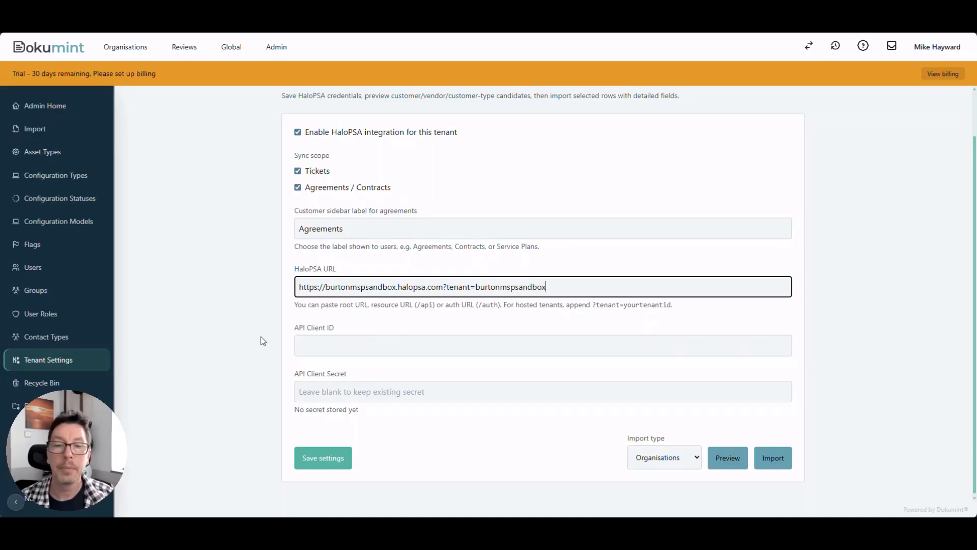
Copy the Client ID from HaloPSA's API application into Dokumint's API Client ID field
{"action": "left_click", "coordinate": [645, 474]}
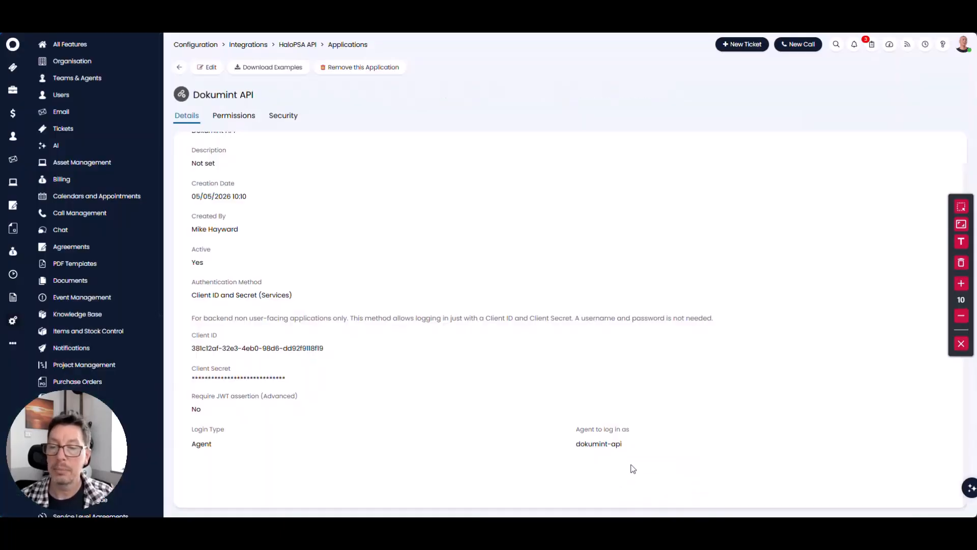
{"action": "left_click_drag", "start_coordinate": [193, 347], "coordinate": [327, 348]}
{"action": "key", "text": "ctrl+c"}
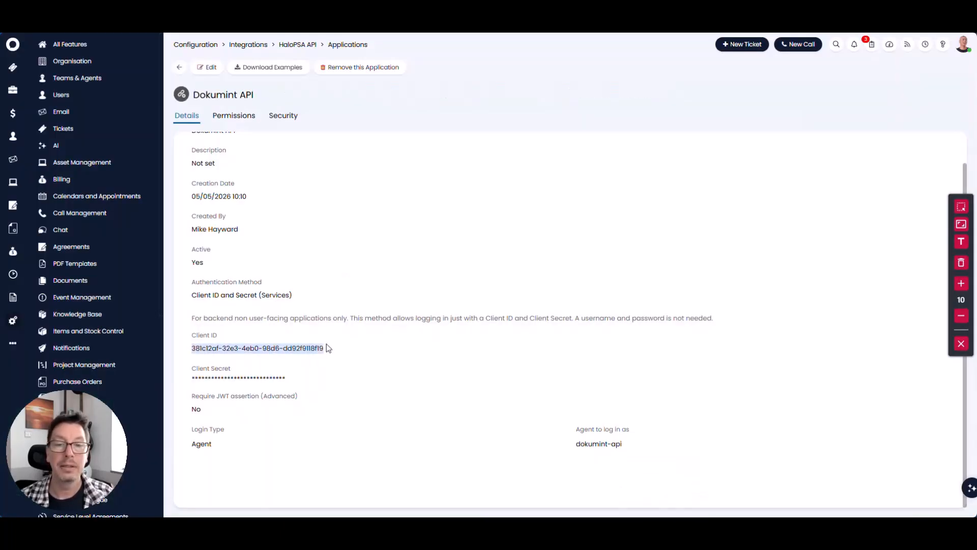
{"action": "left_click", "coordinate": [537, 478]}
{"action": "left_click", "coordinate": [392, 344]}
{"action": "key", "text": "ctrl+v"}
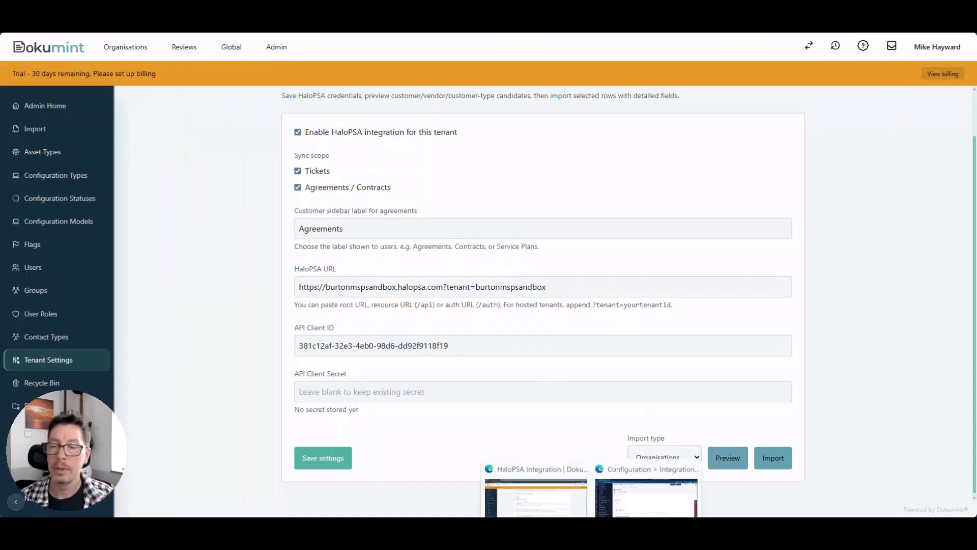
Regenerate the client secret, save the Dokumint API application, and paste the secret into API Client Secret
{"action": "left_click", "coordinate": [671, 497]}
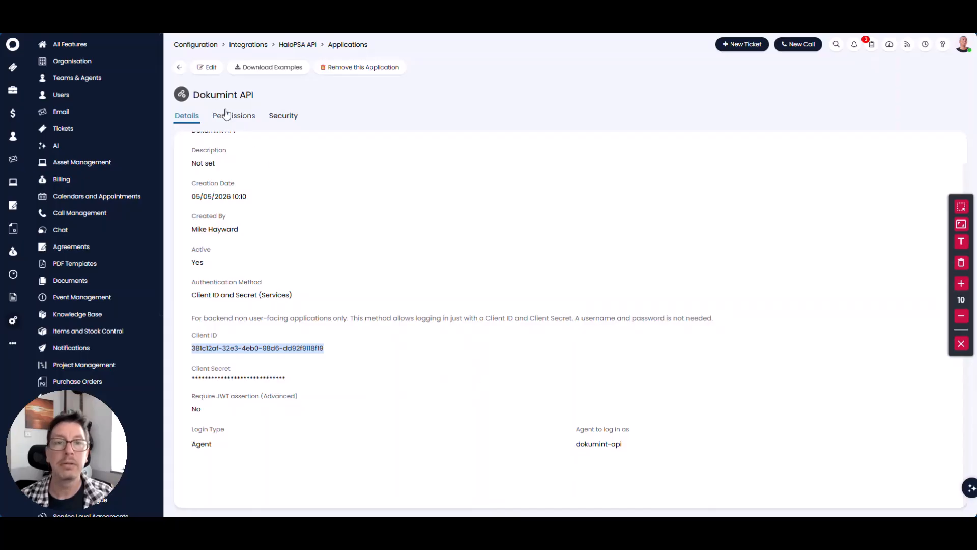
{"action": "left_click", "coordinate": [208, 67]}
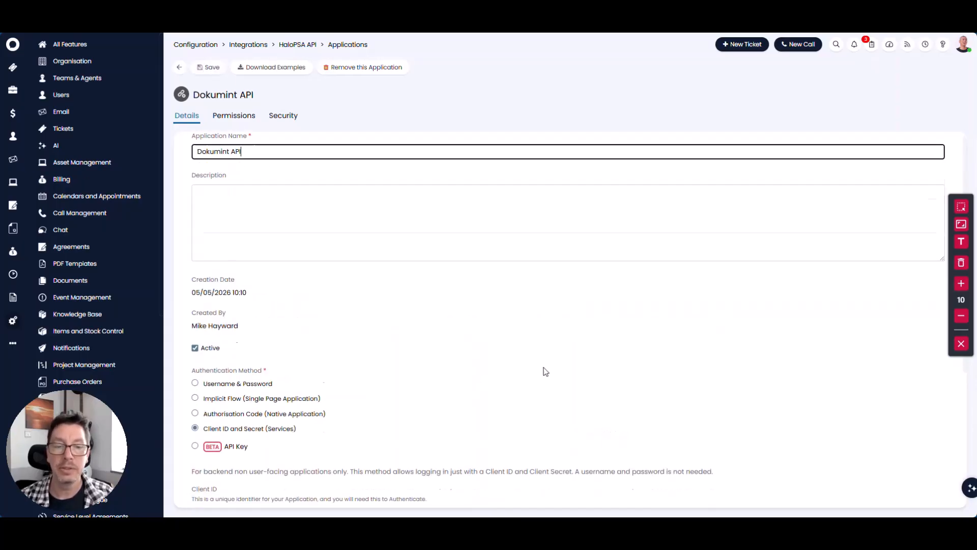
{"action": "scroll", "coordinate": [543, 369], "scroll_direction": "down", "scroll_amount": 4}
{"action": "left_click", "coordinate": [752, 378]}
{"action": "left_click", "coordinate": [749, 379]}
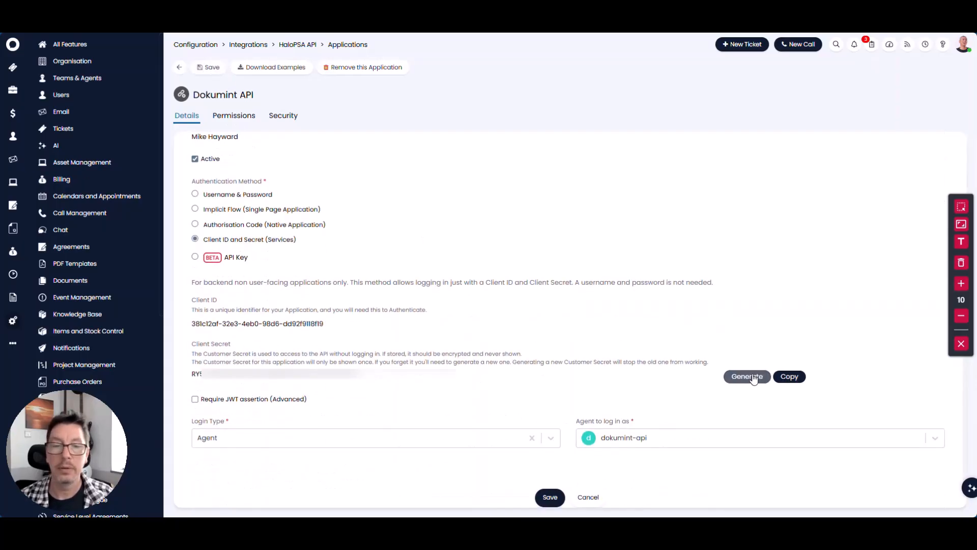
{"action": "left_click", "coordinate": [795, 380]}
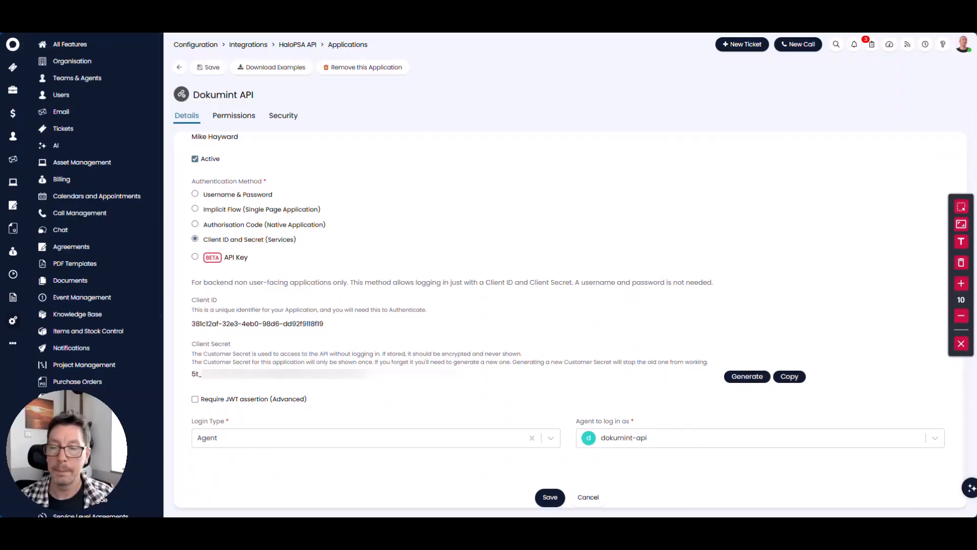
{"action": "left_click", "coordinate": [544, 501]}
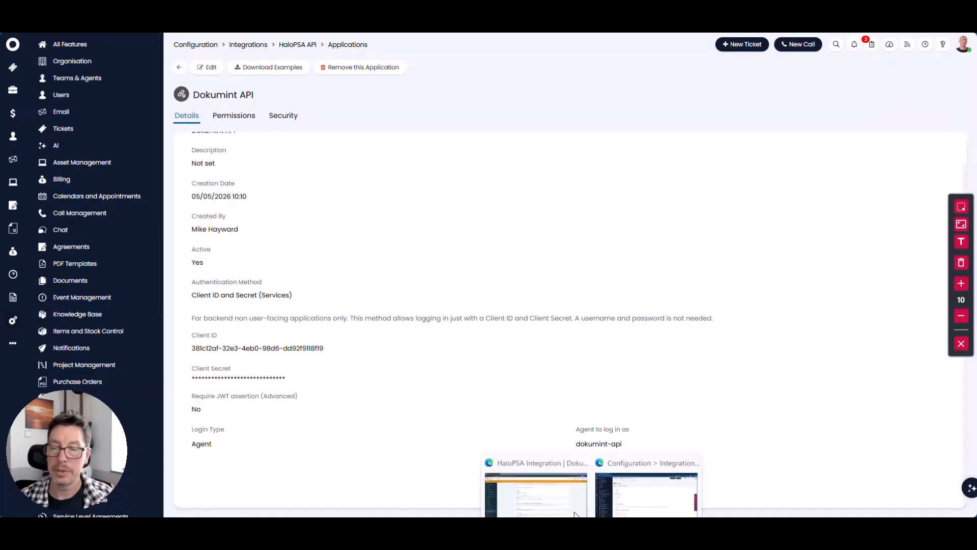
{"action": "left_click", "coordinate": [535, 503]}
{"action": "left_click", "coordinate": [336, 391]}
{"action": "key", "text": "ctrl+v"}
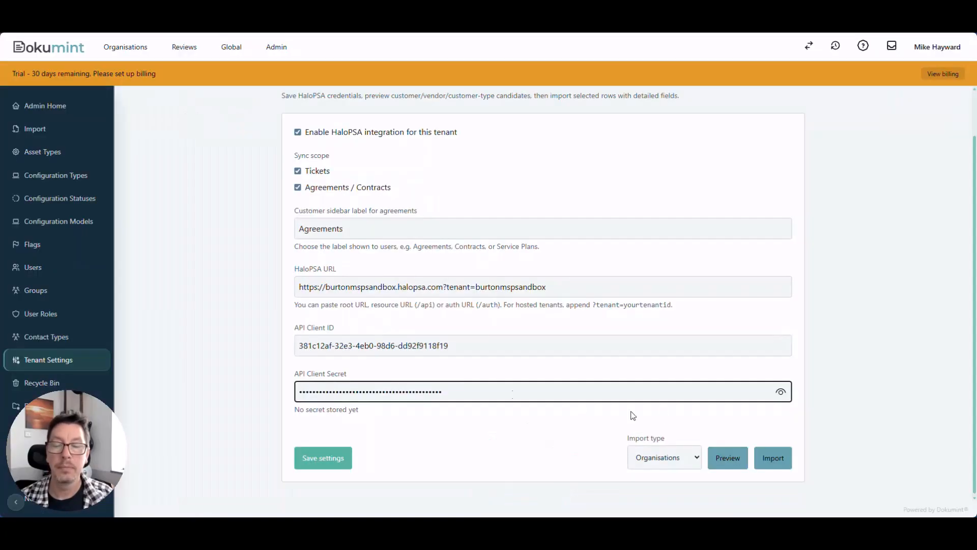
Save the HaloPSA integration settings with its client secret and preview the importable customers
{"action": "left_click", "coordinate": [784, 396]}
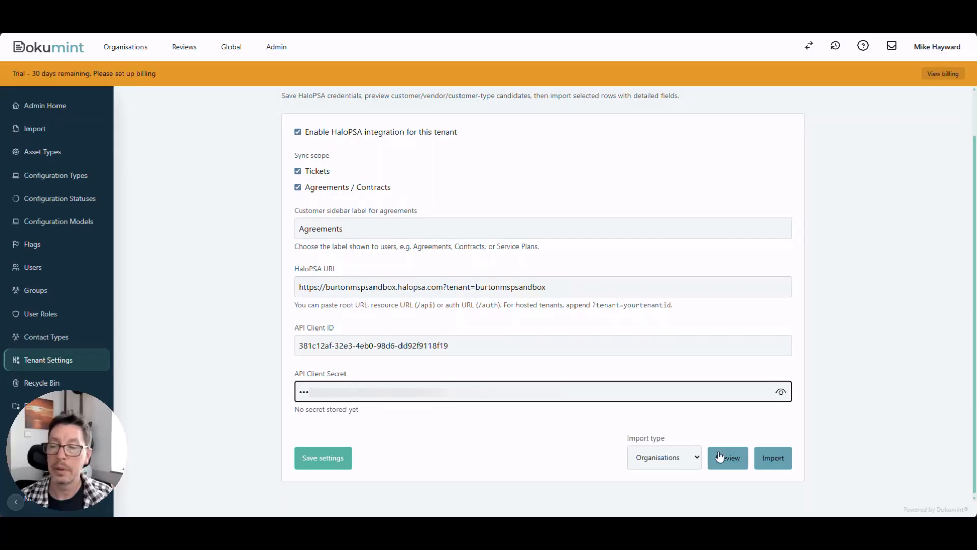
{"action": "left_click", "coordinate": [307, 461]}
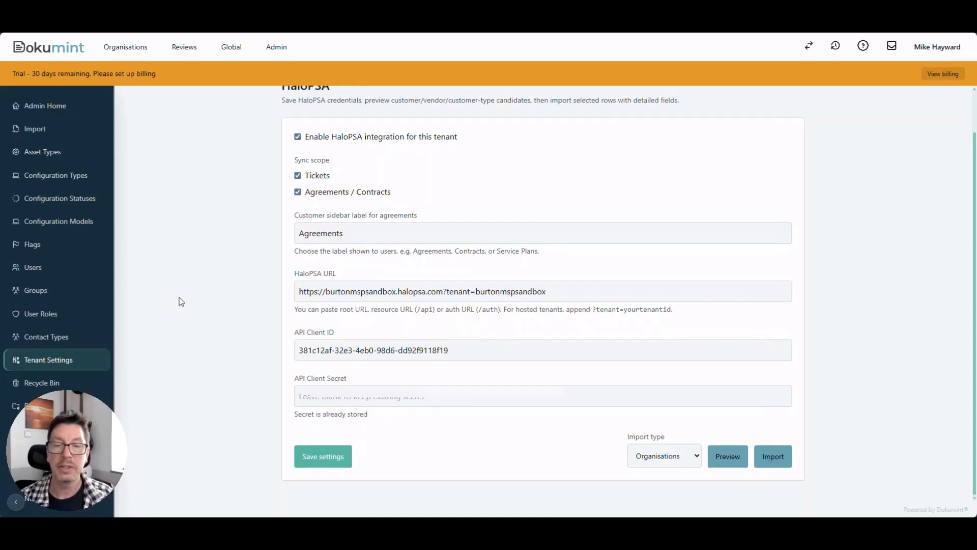
{"action": "left_click", "coordinate": [725, 460]}
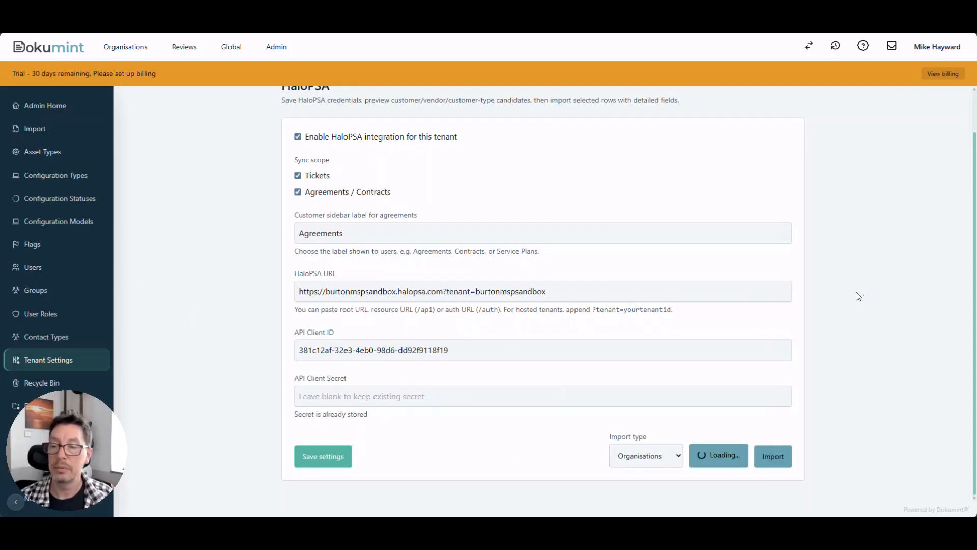
Untick Acorn Construction, Freston Cakes and Bakes, Mario and Luigi's, St Johns, Ron's, Terry's and Tony's, then import the rest
{"action": "scroll", "coordinate": [845, 265], "scroll_direction": "down", "scroll_amount": 7}
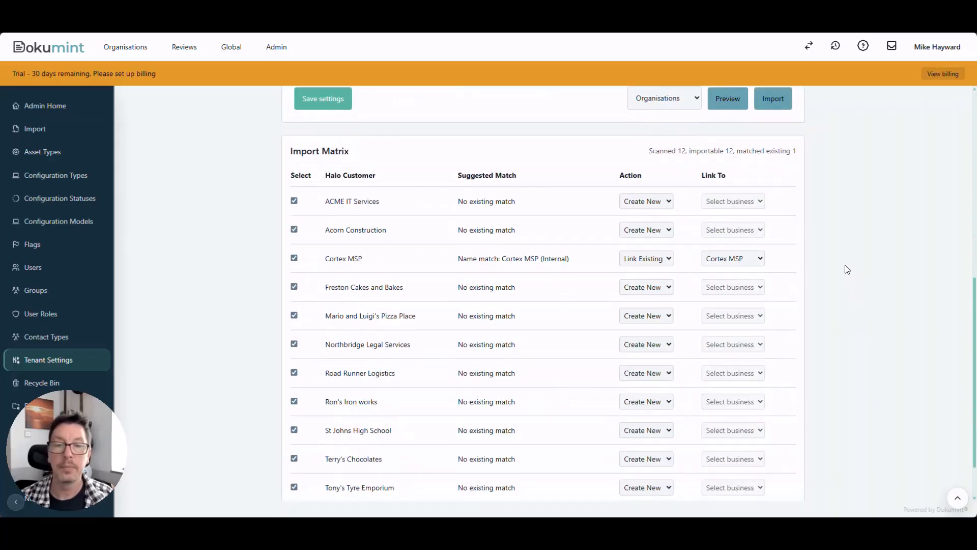
{"action": "left_click", "coordinate": [294, 229]}
{"action": "left_click", "coordinate": [294, 287]}
{"action": "left_click", "coordinate": [295, 315]}
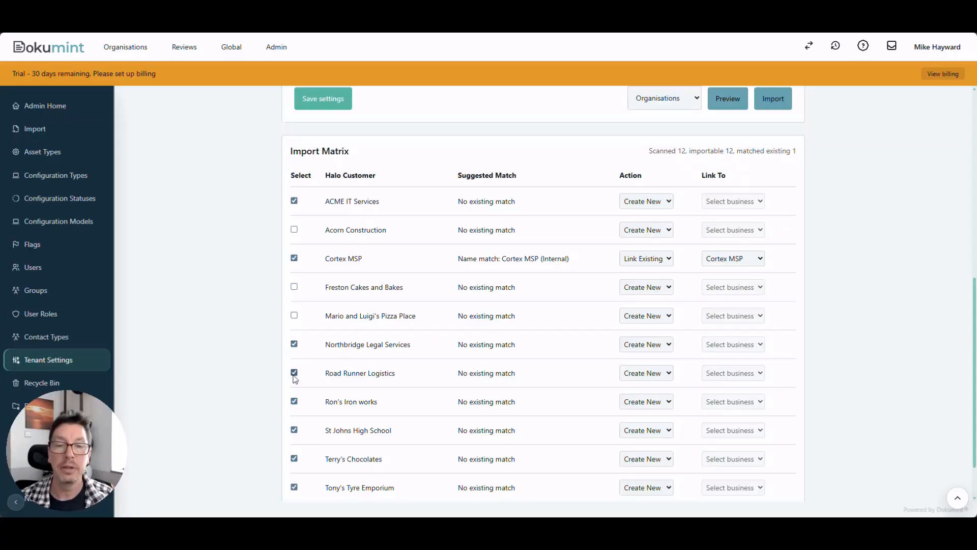
{"action": "left_click", "coordinate": [294, 430]}
{"action": "left_click", "coordinate": [294, 401]}
{"action": "left_click", "coordinate": [294, 458]}
{"action": "left_click", "coordinate": [294, 486]}
{"action": "scroll", "coordinate": [236, 460], "scroll_direction": "up", "scroll_amount": 1}
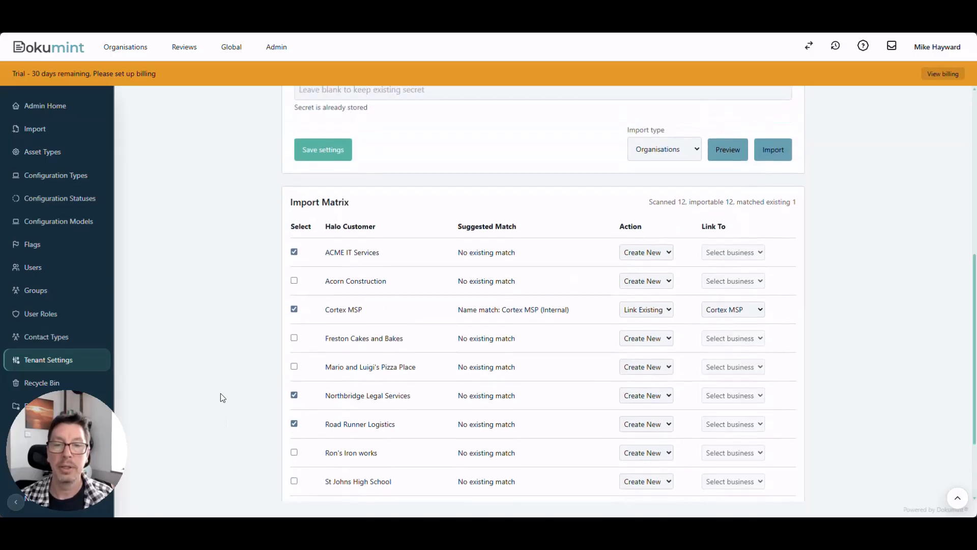
{"action": "scroll", "coordinate": [796, 364], "scroll_direction": "down", "scroll_amount": 2}
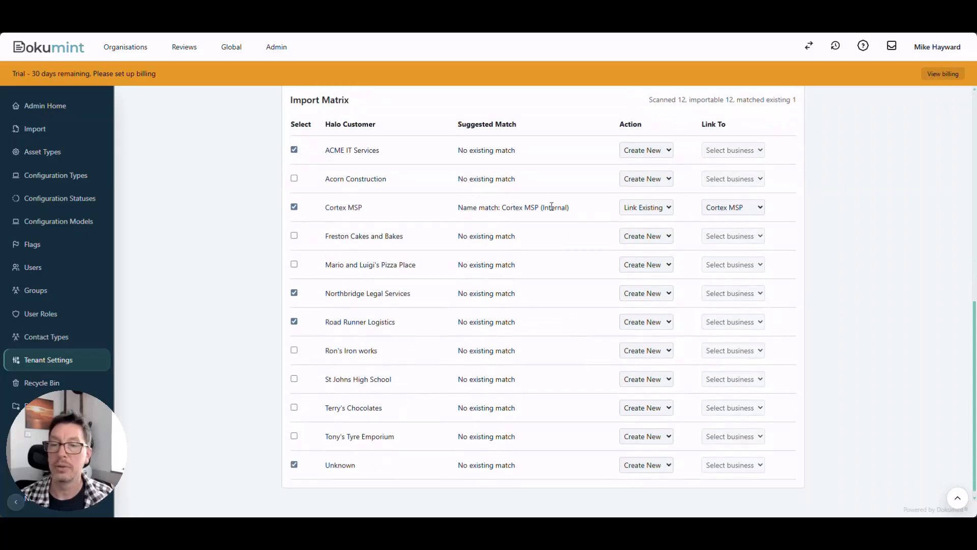
{"action": "scroll", "coordinate": [521, 267], "scroll_direction": "up", "scroll_amount": 5}
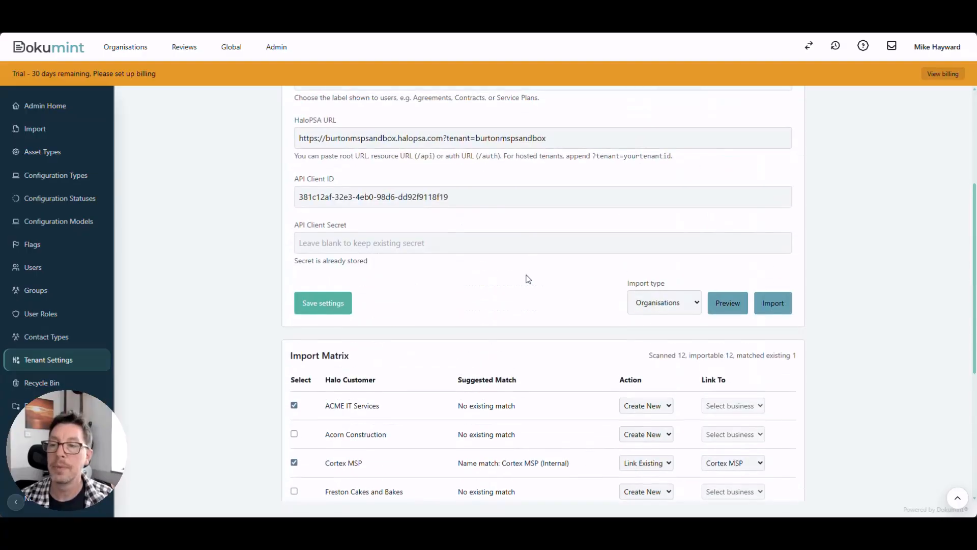
{"action": "left_click", "coordinate": [771, 304]}
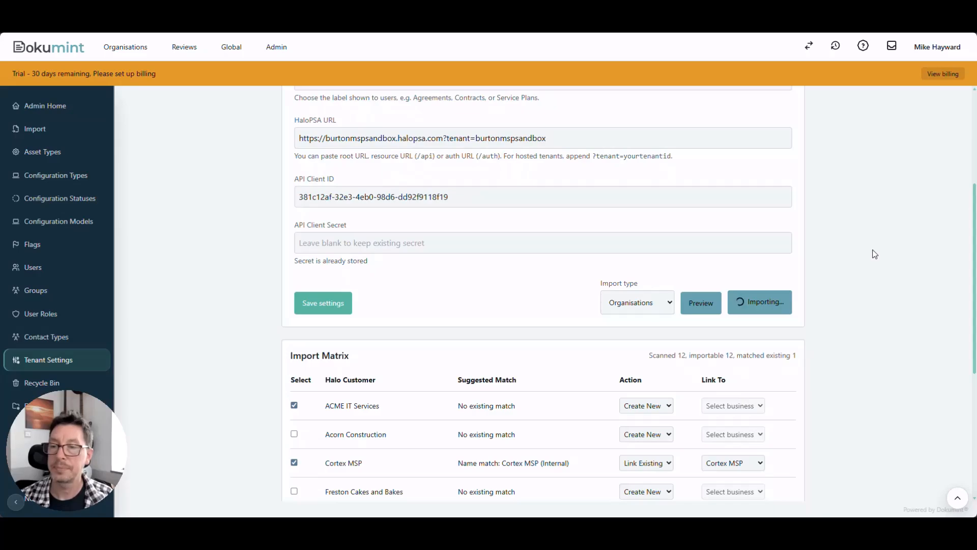
Preview HaloPSA Sites in the Site Sync Matrix and import the nine matched sites
{"action": "left_click", "coordinate": [658, 301]}
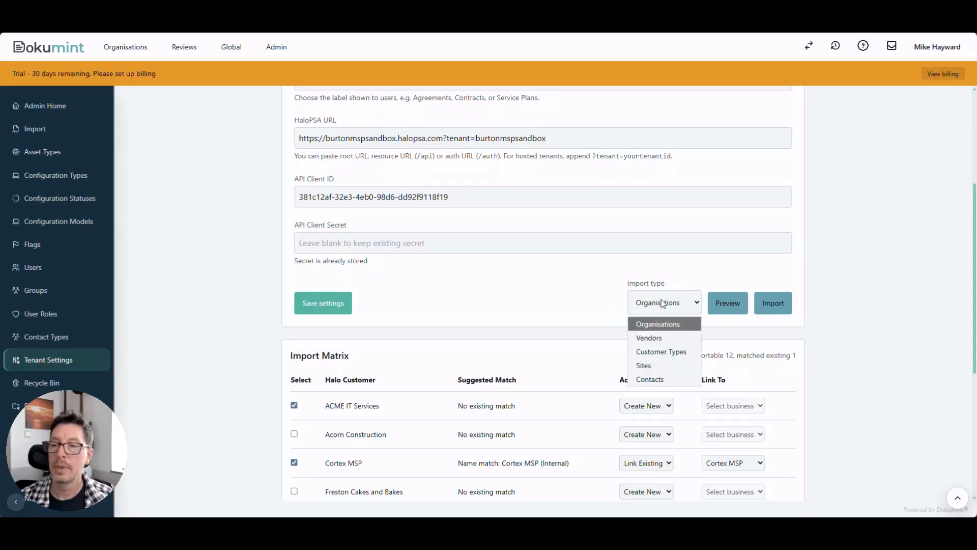
{"action": "left_click", "coordinate": [650, 366]}
{"action": "left_click", "coordinate": [727, 301]}
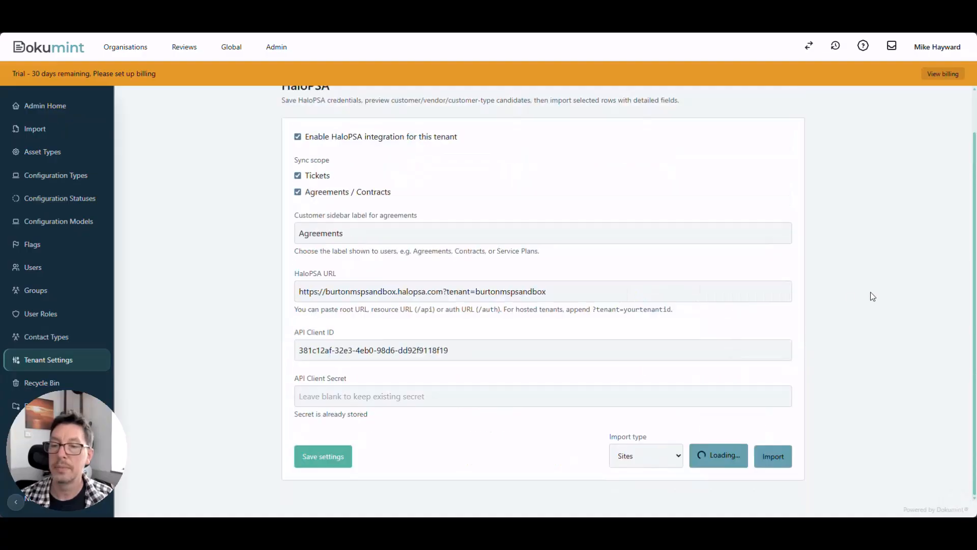
{"action": "scroll", "coordinate": [873, 296], "scroll_direction": "down", "scroll_amount": 8}
{"action": "scroll", "coordinate": [871, 297], "scroll_direction": "up", "scroll_amount": 2}
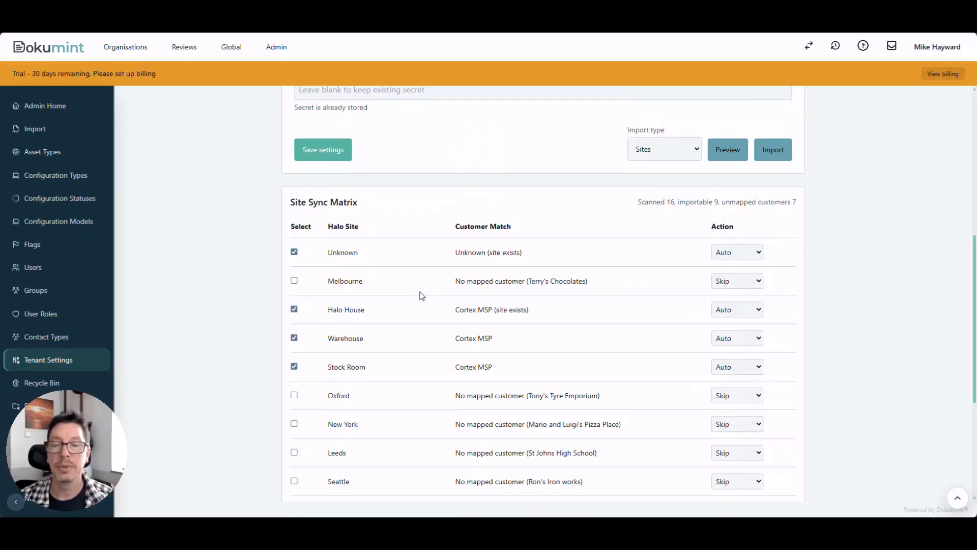
{"action": "scroll", "coordinate": [422, 295], "scroll_direction": "down", "scroll_amount": 4}
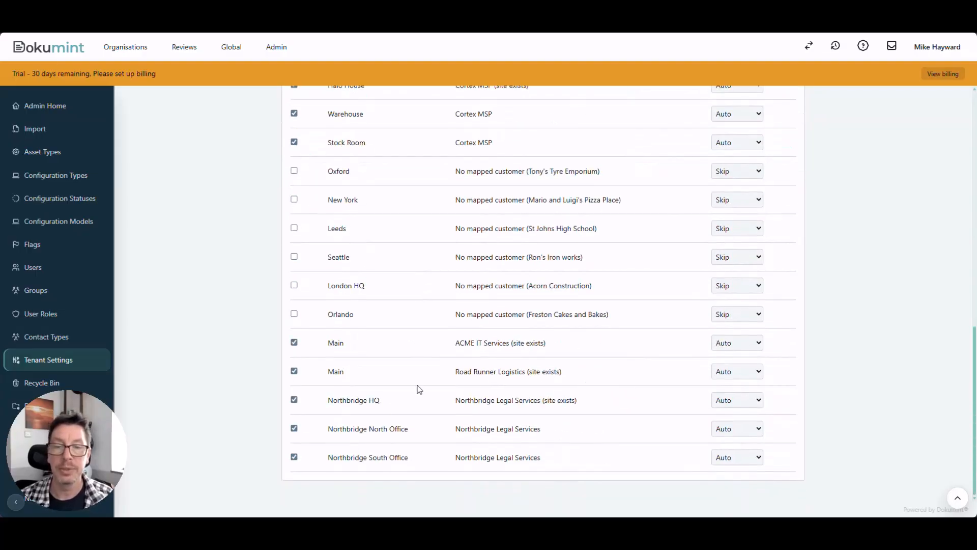
{"action": "scroll", "coordinate": [421, 405], "scroll_direction": "up", "scroll_amount": 6}
{"action": "left_click", "coordinate": [773, 283]}
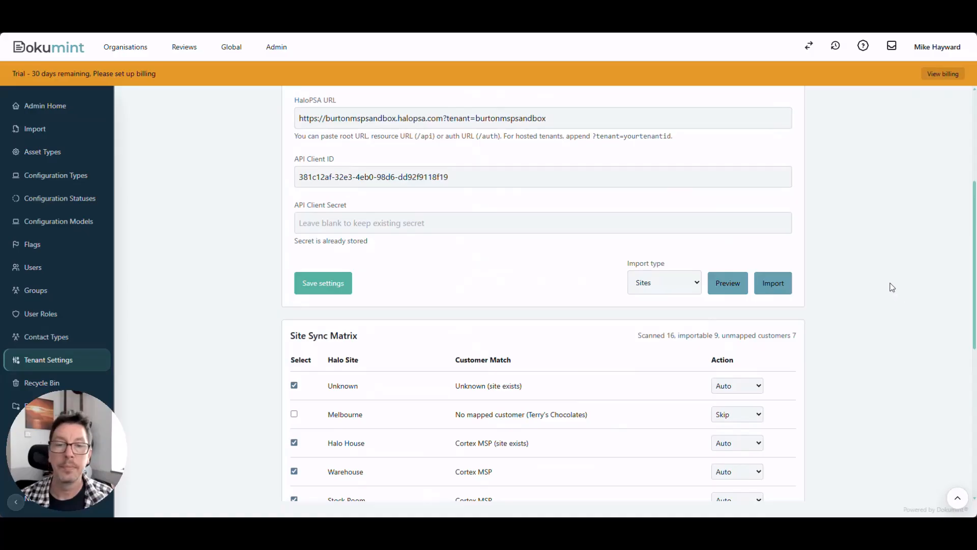
{"action": "scroll", "coordinate": [895, 289], "scroll_direction": "down", "scroll_amount": 6}
{"action": "scroll", "coordinate": [892, 288], "scroll_direction": "up", "scroll_amount": 6}
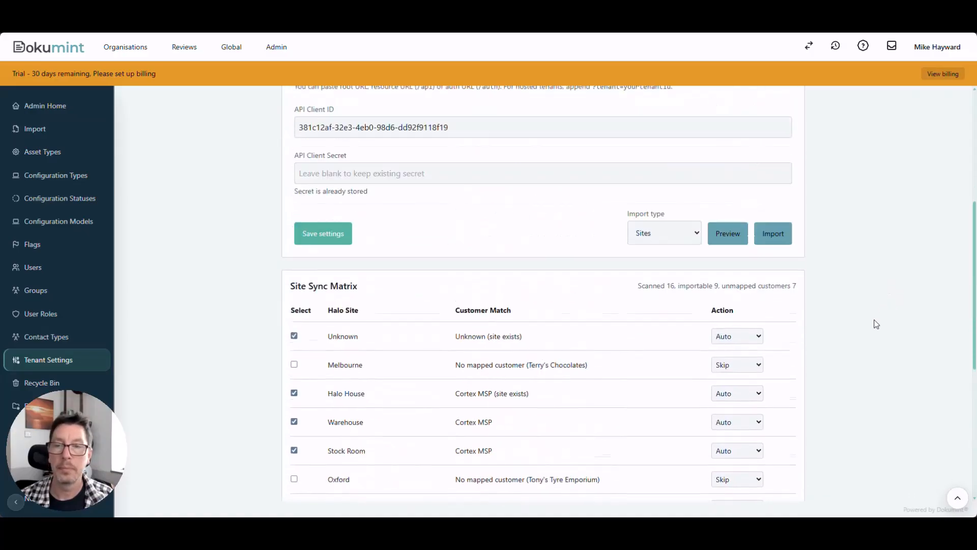
{"action": "left_click", "coordinate": [684, 286]}
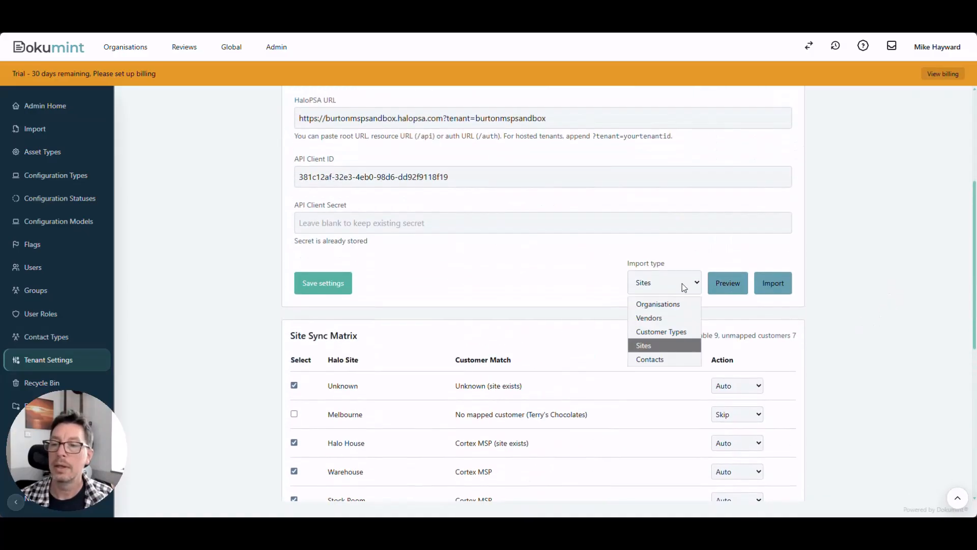
Preview HaloPSA Contacts across both pages, import them, then open the Organisations list
{"action": "left_click", "coordinate": [650, 359]}
{"action": "left_click", "coordinate": [726, 287]}
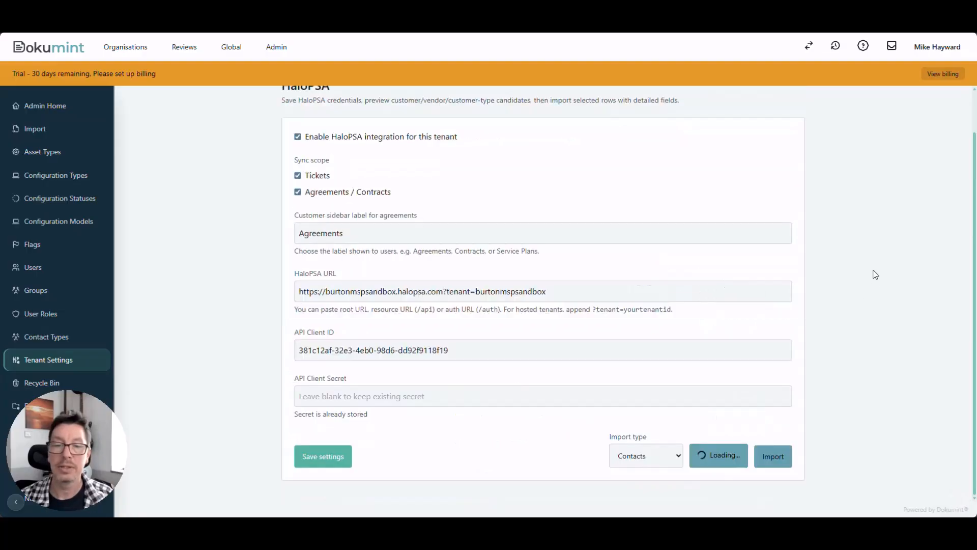
{"action": "scroll", "coordinate": [859, 317], "scroll_direction": "down", "scroll_amount": 6}
{"action": "scroll", "coordinate": [859, 317], "scroll_direction": "down", "scroll_amount": 5}
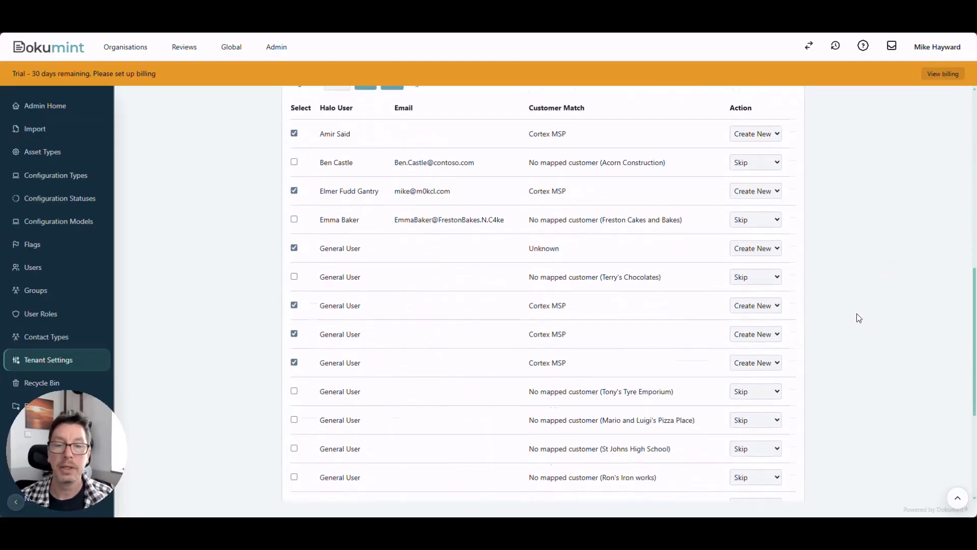
{"action": "scroll", "coordinate": [448, 311], "scroll_direction": "up", "scroll_amount": 6}
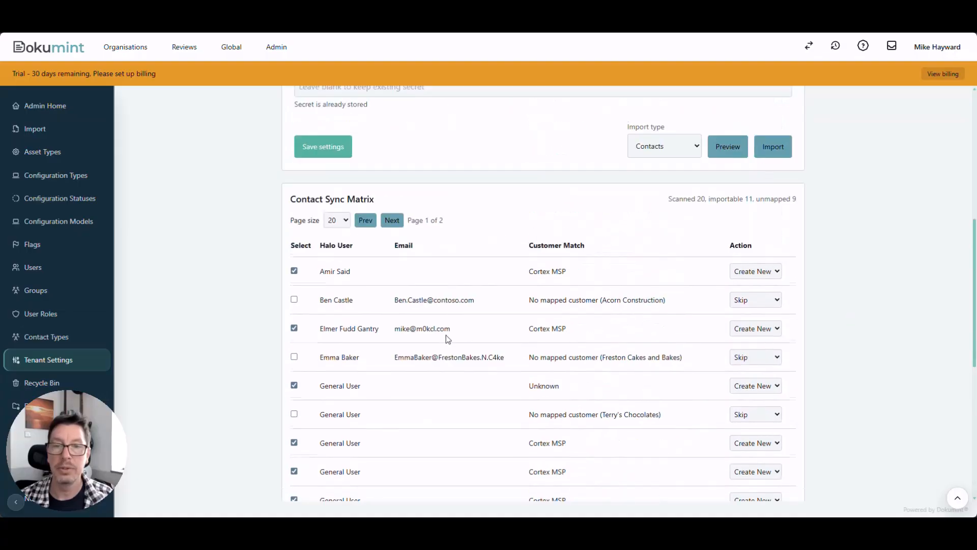
{"action": "left_click", "coordinate": [392, 221]}
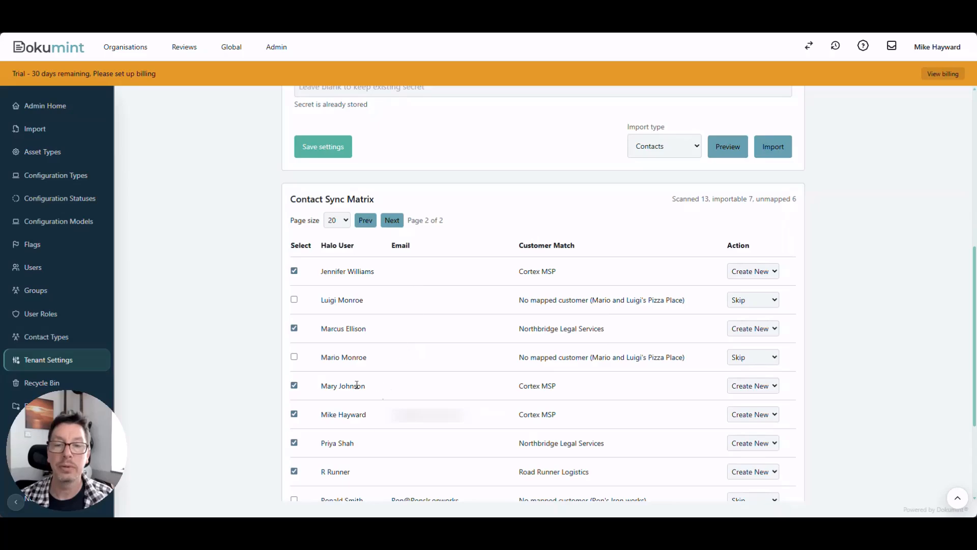
{"action": "left_click", "coordinate": [772, 147]}
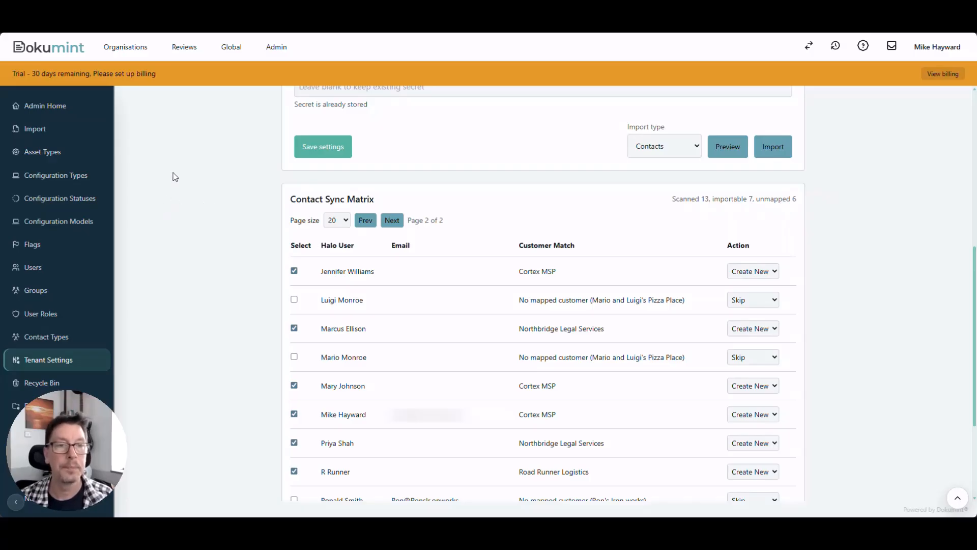
{"action": "left_click", "coordinate": [128, 48]}
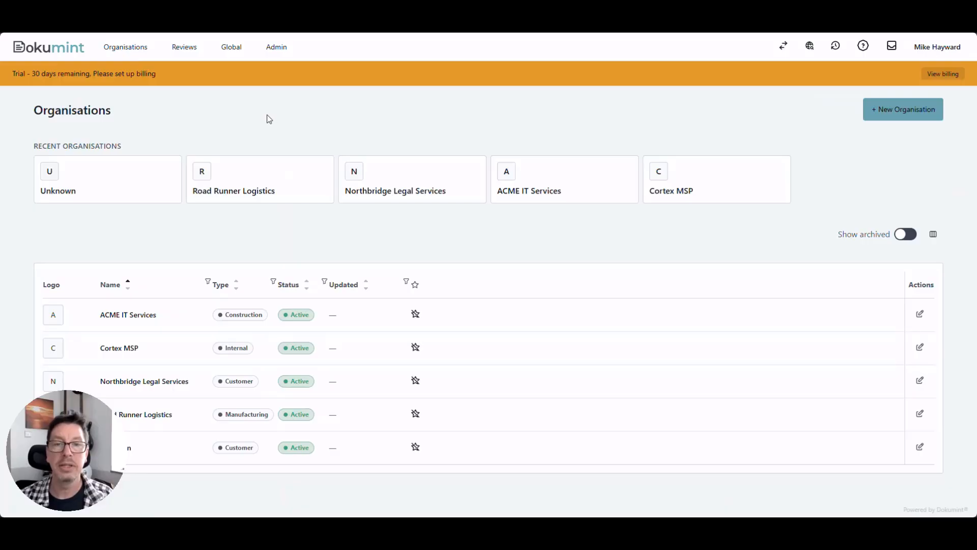
Open Northbridge Legal Services, check its locations and contacts, then show its Overview page
{"action": "left_click", "coordinate": [391, 193]}
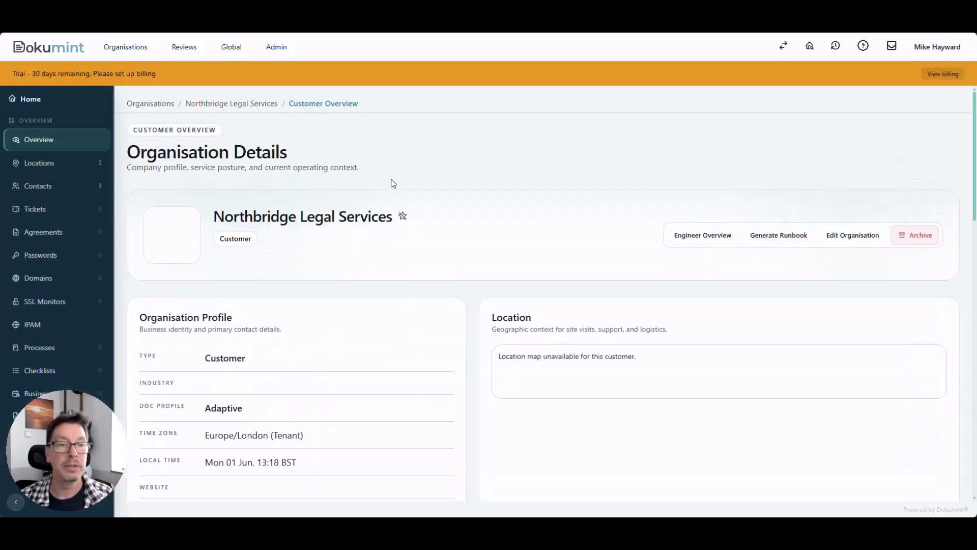
{"action": "left_click", "coordinate": [39, 162]}
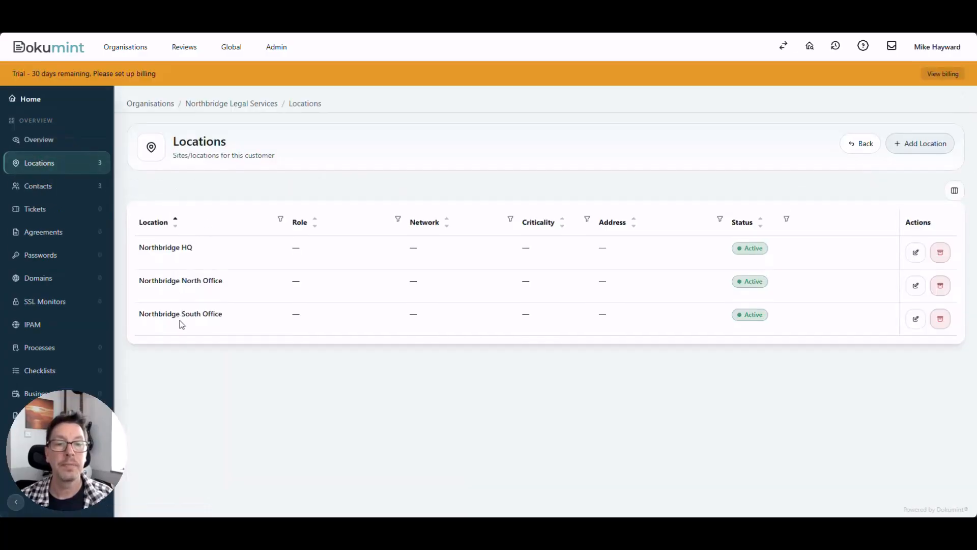
{"action": "left_click", "coordinate": [42, 189]}
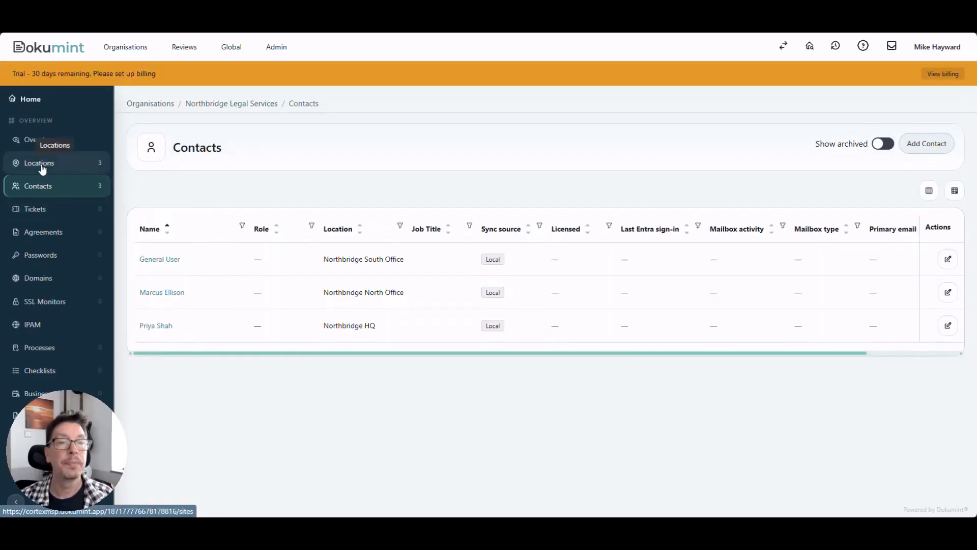
{"action": "left_click", "coordinate": [24, 141]}
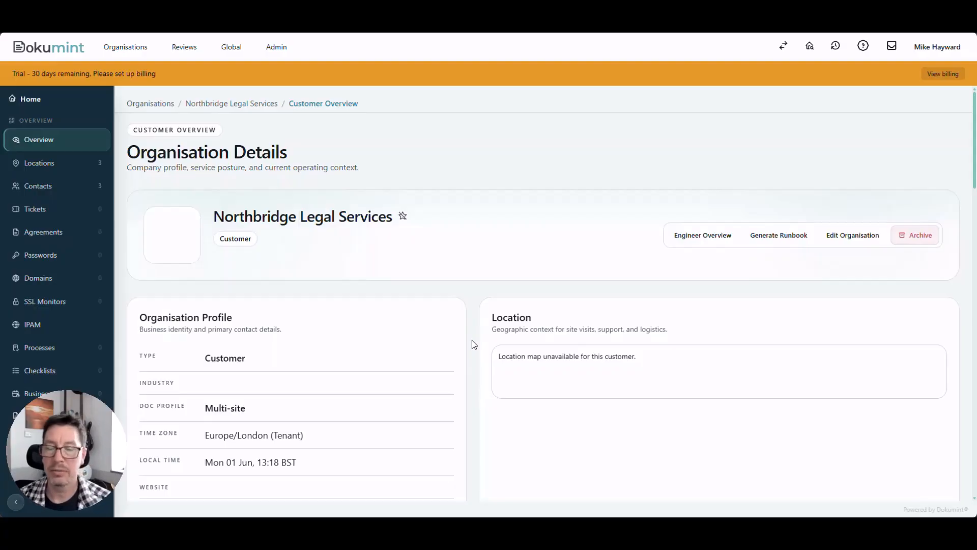
{"action": "scroll", "coordinate": [466, 310], "scroll_direction": "down", "scroll_amount": 4}
{"action": "scroll", "coordinate": [466, 307], "scroll_direction": "down", "scroll_amount": 2}
{"action": "scroll", "coordinate": [415, 278], "scroll_direction": "down", "scroll_amount": 2}
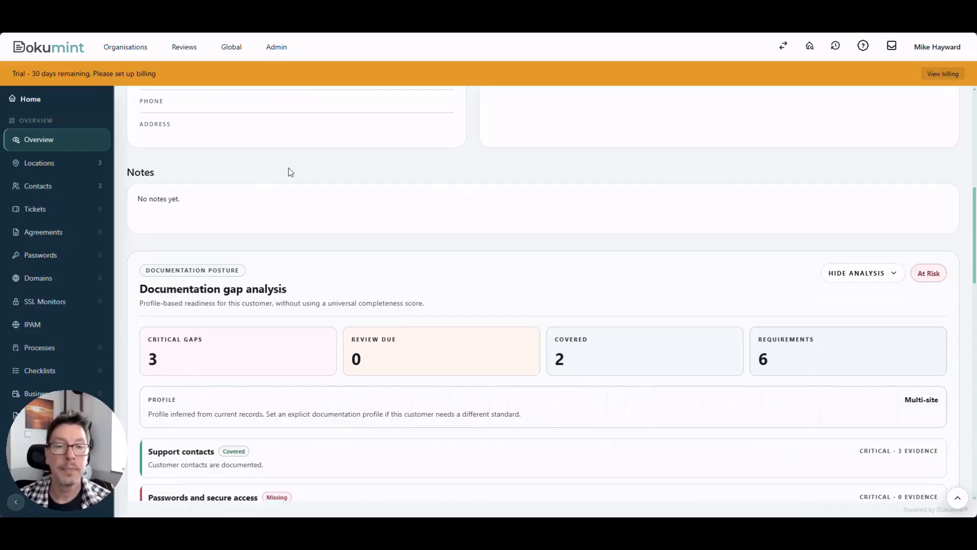
{"action": "scroll", "coordinate": [316, 184], "scroll_direction": "down", "scroll_amount": 4}
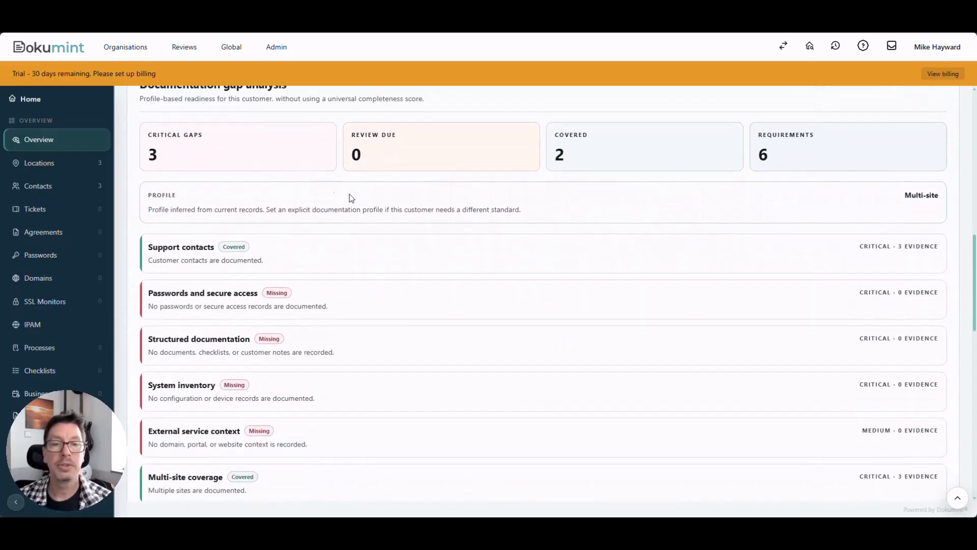
{"action": "scroll", "coordinate": [408, 213], "scroll_direction": "down", "scroll_amount": 1}
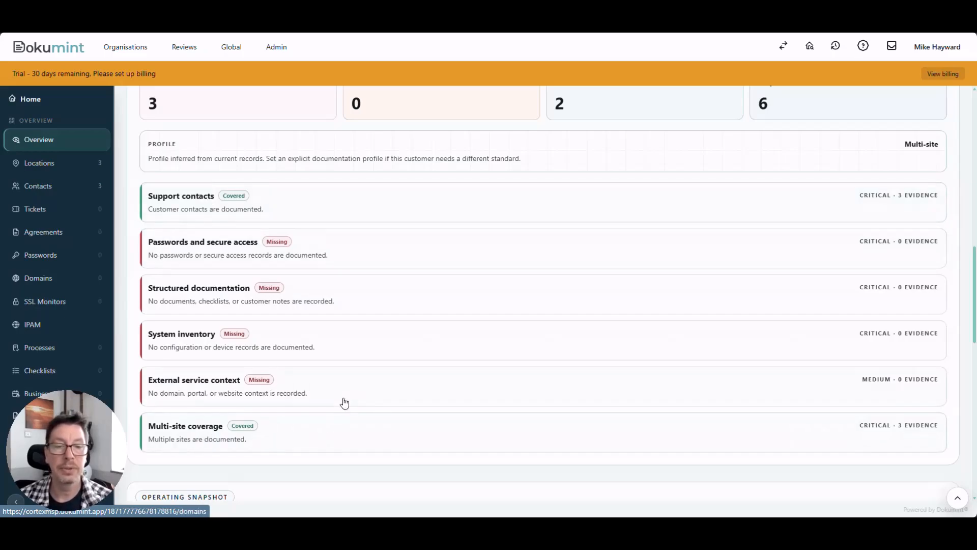
{"action": "scroll", "coordinate": [346, 397], "scroll_direction": "down", "scroll_amount": 3}
{"action": "scroll", "coordinate": [383, 349], "scroll_direction": "down", "scroll_amount": 4}
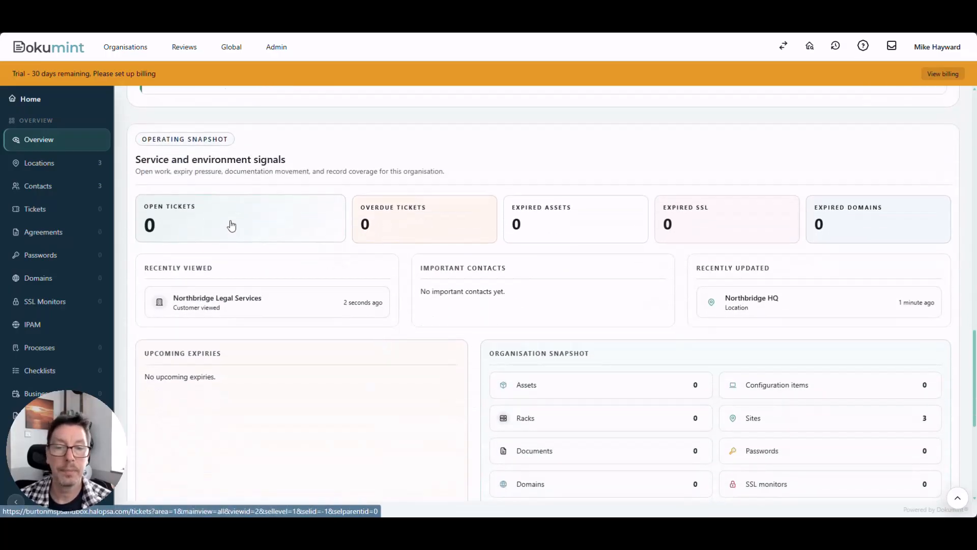
{"action": "scroll", "coordinate": [362, 331], "scroll_direction": "down", "scroll_amount": 3}
{"action": "scroll", "coordinate": [265, 300], "scroll_direction": "down", "scroll_amount": 3}
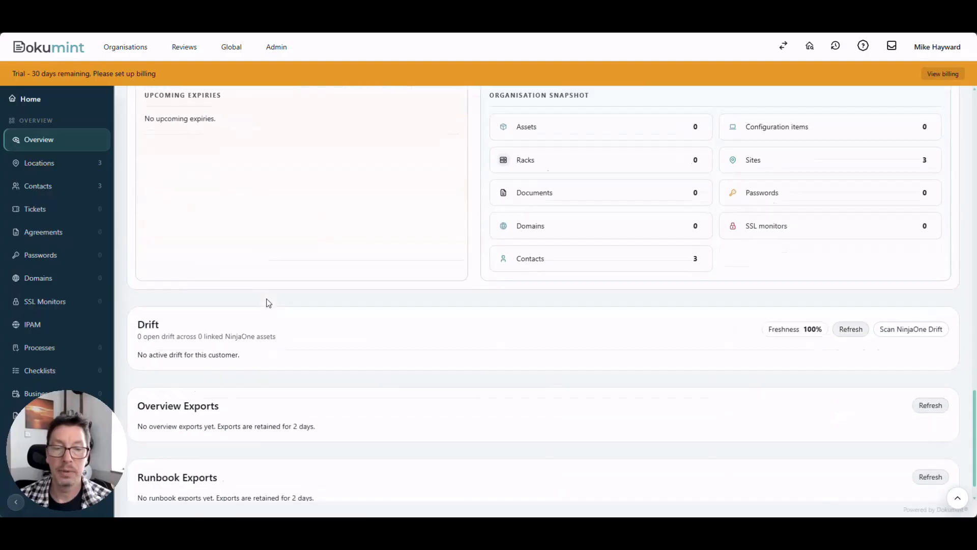
{"action": "scroll", "coordinate": [384, 404], "scroll_direction": "up", "scroll_amount": 20}
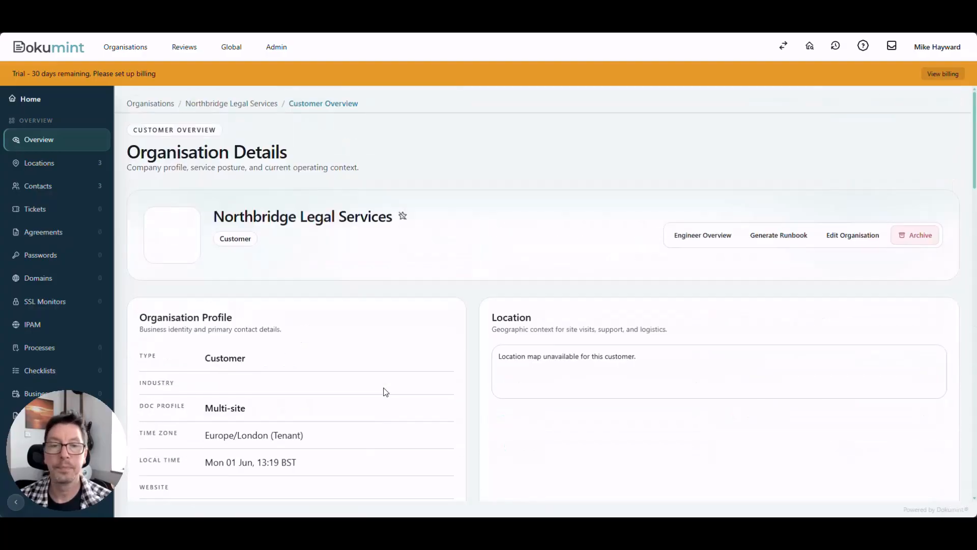
Upload the Northbridge logo as the light logo and make the note 'This is a note' a bold alert
{"action": "left_click", "coordinate": [847, 234]}
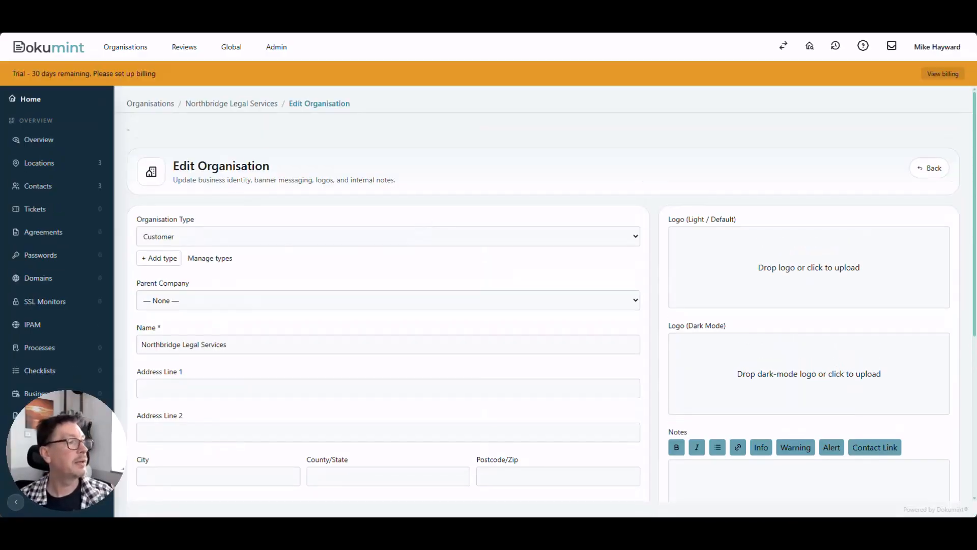
{"action": "left_click_drag", "start_coordinate": [726, 263], "coordinate": [830, 262]}
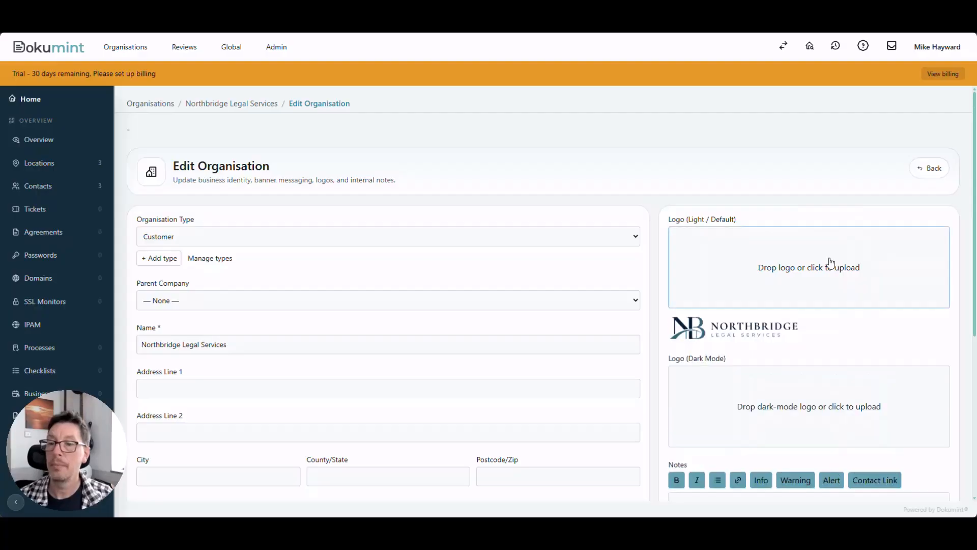
{"action": "scroll", "coordinate": [717, 332], "scroll_direction": "down", "scroll_amount": 3}
{"action": "left_click", "coordinate": [704, 364]}
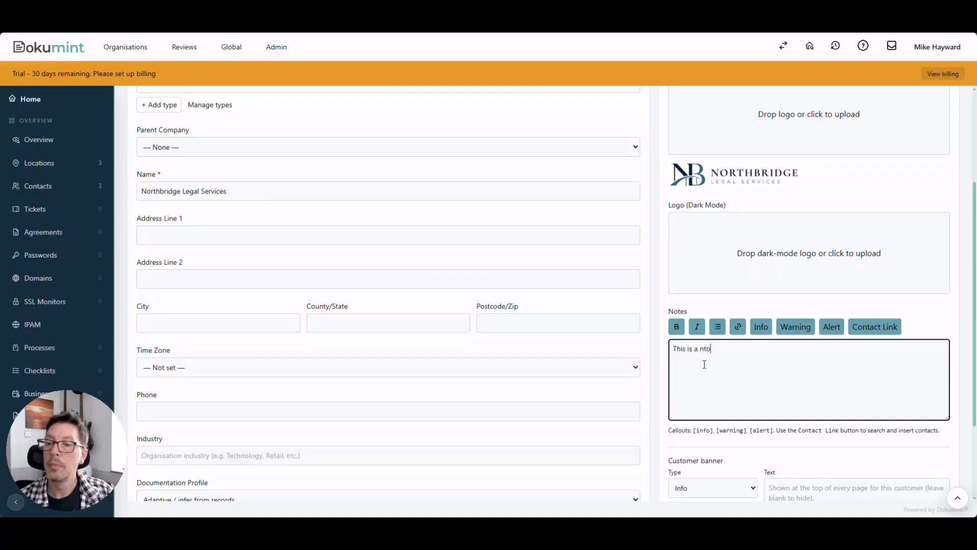
{"action": "left_click_drag", "start_coordinate": [734, 347], "coordinate": [672, 348]}
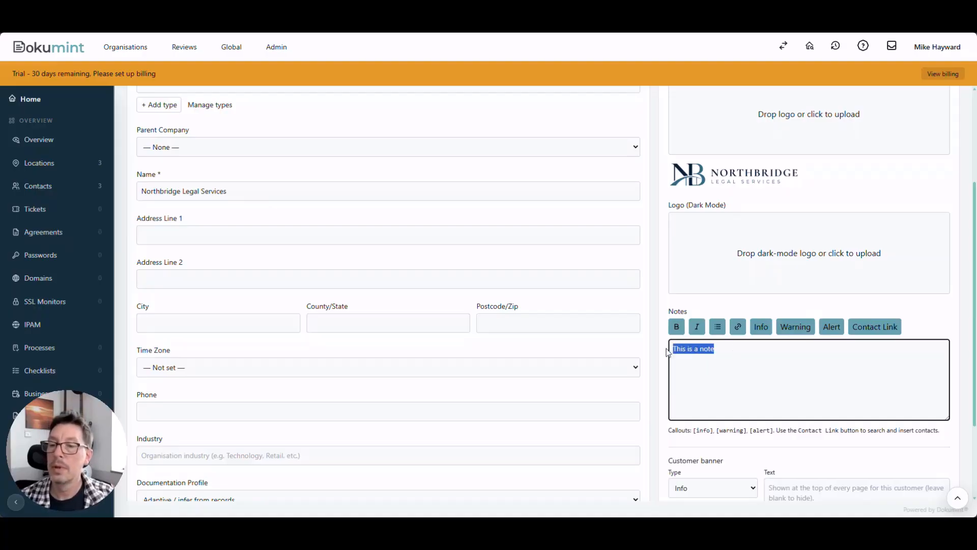
{"action": "left_click", "coordinate": [677, 327]}
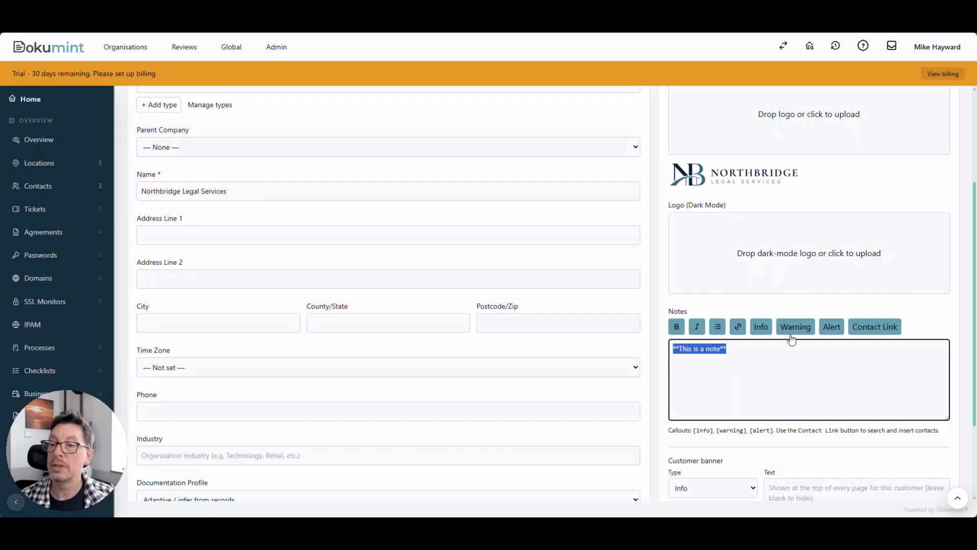
{"action": "left_click", "coordinate": [832, 328]}
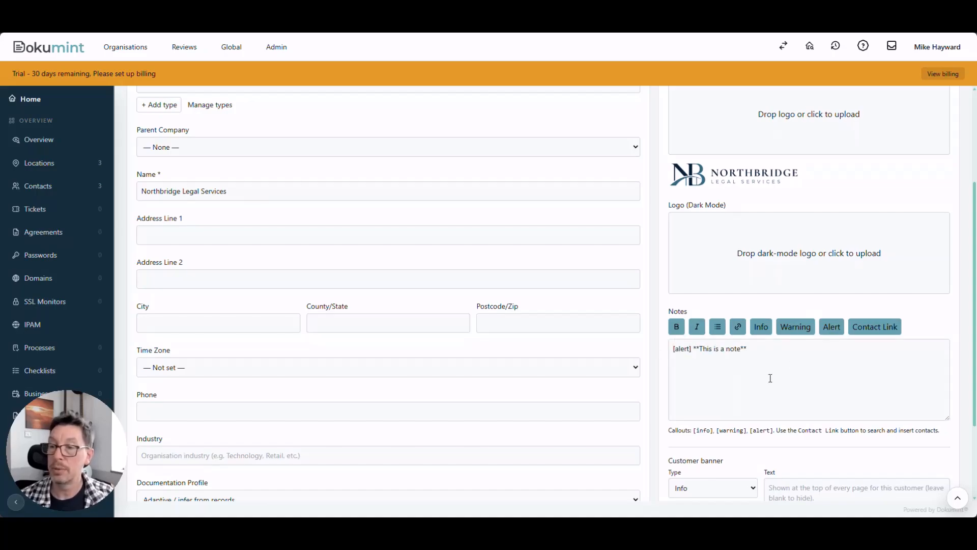
Add an Info customer banner reading 'This is a banner'
{"action": "scroll", "coordinate": [767, 380], "scroll_direction": "down", "scroll_amount": 3}
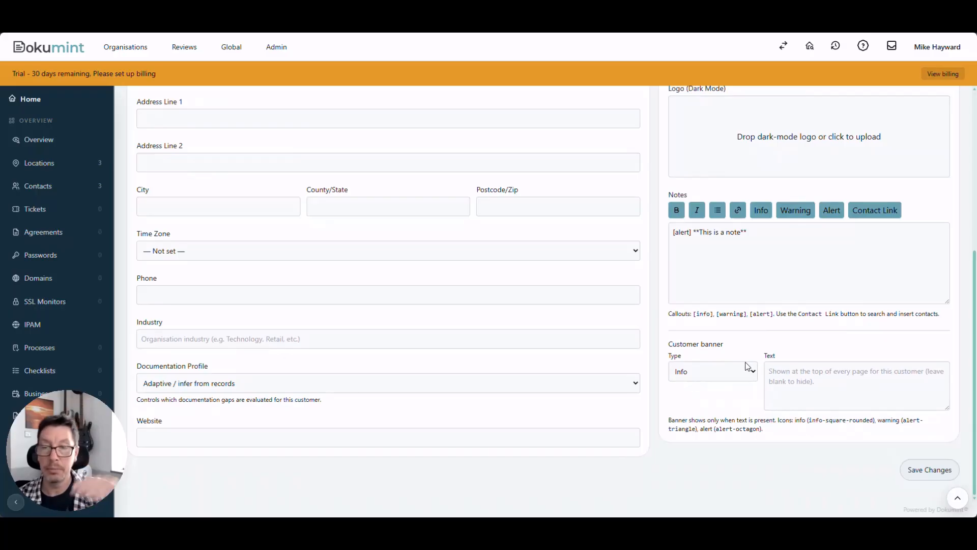
{"action": "left_click", "coordinate": [806, 373]}
{"action": "type", "text": "This is a banner"}
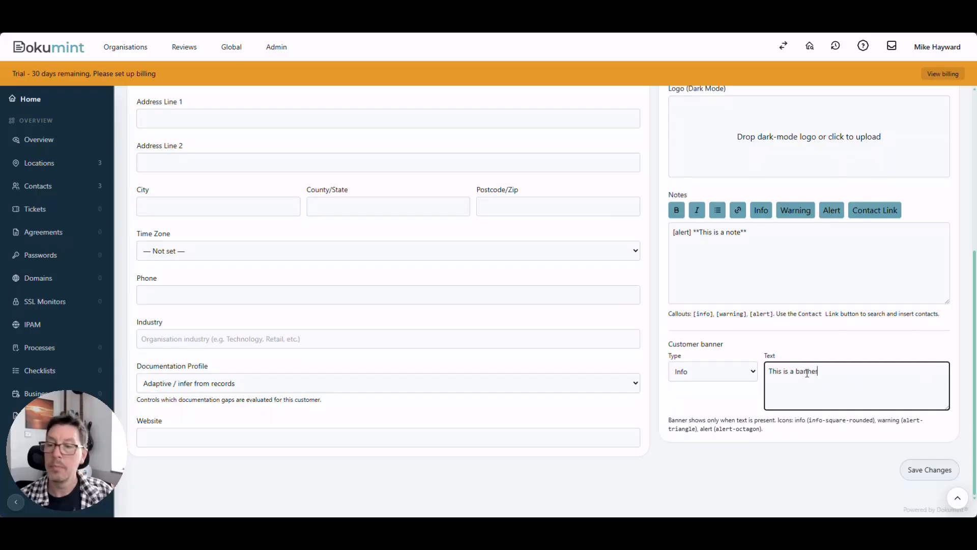
{"action": "left_click", "coordinate": [728, 374]}
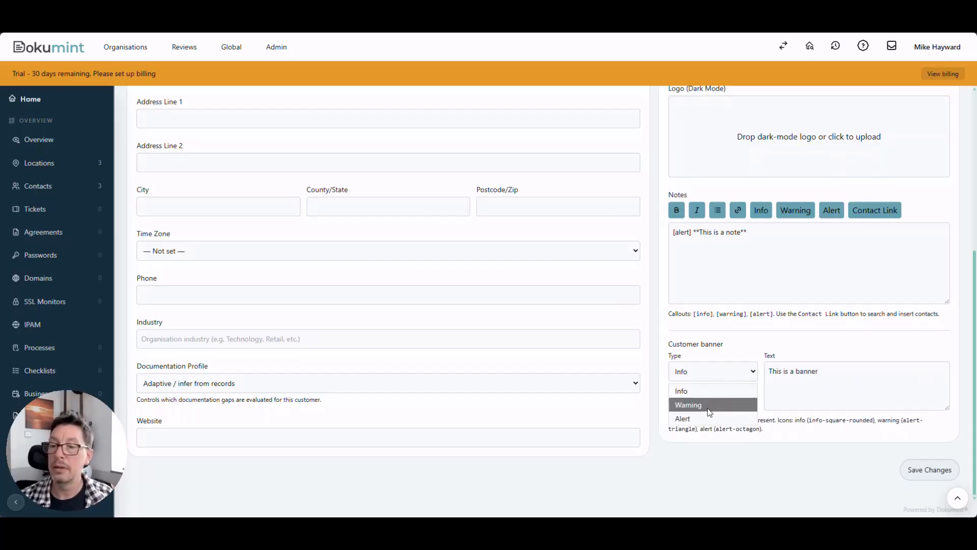
{"action": "left_click", "coordinate": [848, 357]}
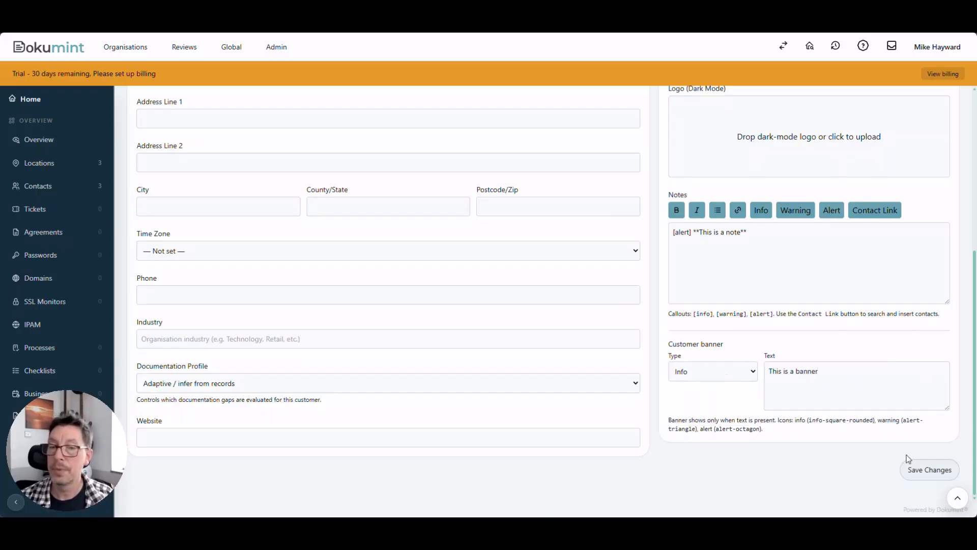
{"action": "scroll", "coordinate": [244, 371], "scroll_direction": "up", "scroll_amount": 1}
Leave the time zone unset and save the organisation changes
{"action": "left_click", "coordinate": [191, 302]}
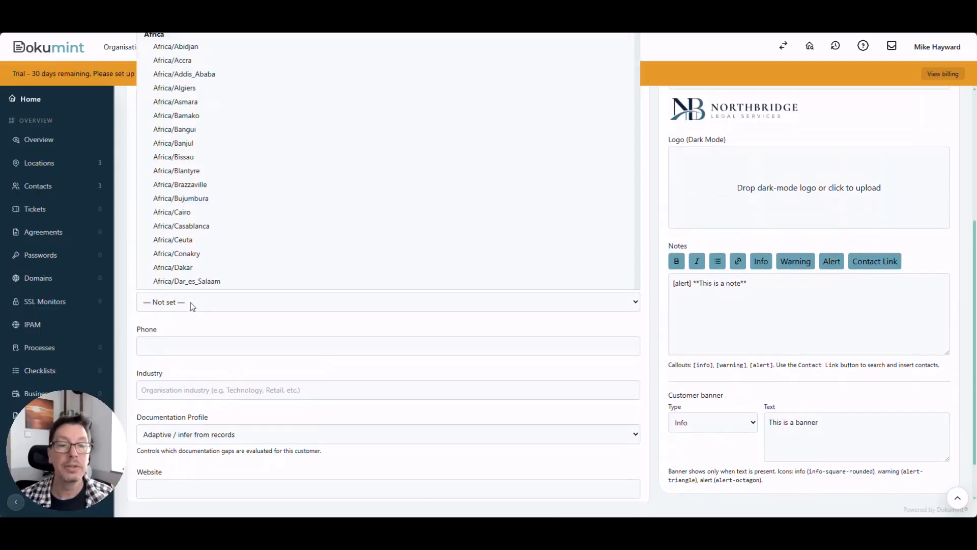
{"action": "left_click", "coordinate": [190, 302]}
{"action": "scroll", "coordinate": [889, 455], "scroll_direction": "down", "scroll_amount": 1}
{"action": "left_click", "coordinate": [925, 474]}
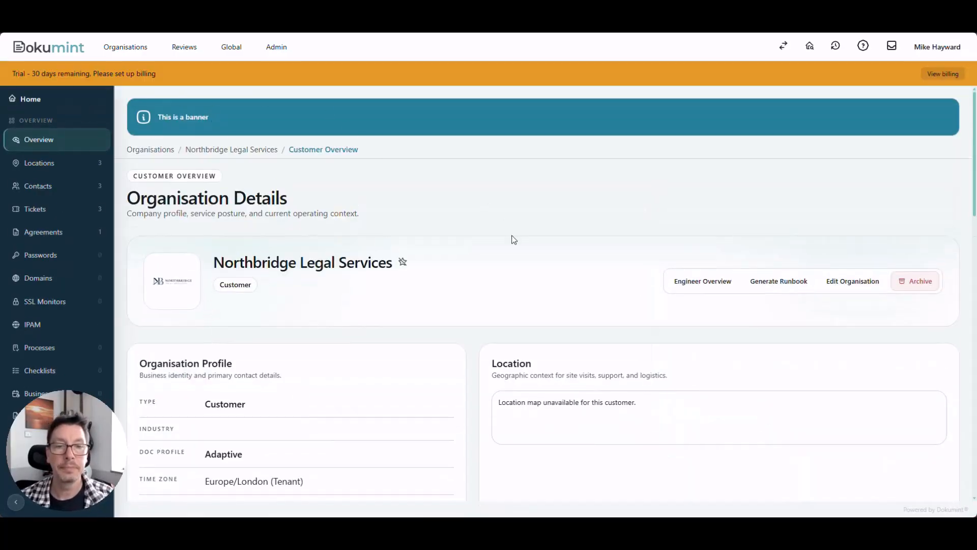
Review the updated overview's banner and note, then open the customer's Tickets page
{"action": "scroll", "coordinate": [502, 260], "scroll_direction": "down", "scroll_amount": 4}
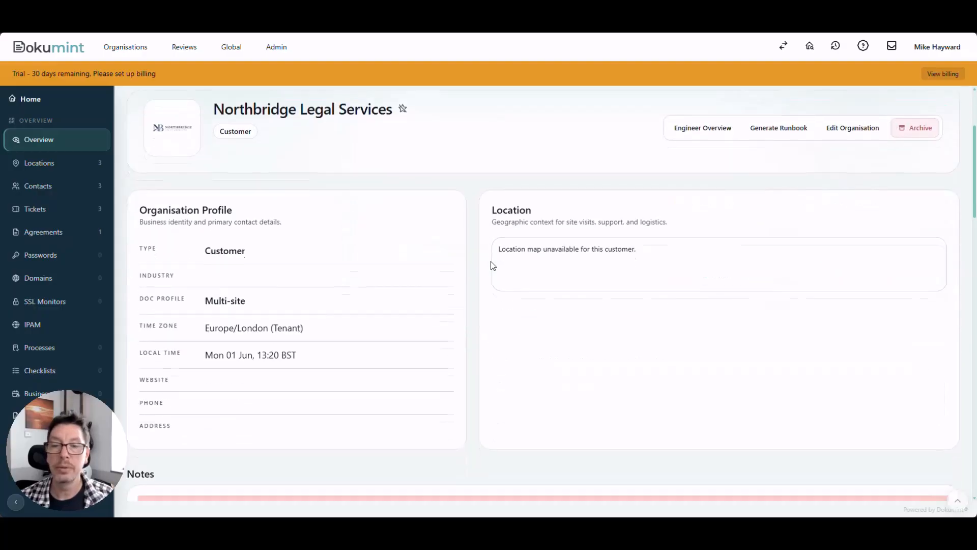
{"action": "scroll", "coordinate": [306, 282], "scroll_direction": "down", "scroll_amount": 3}
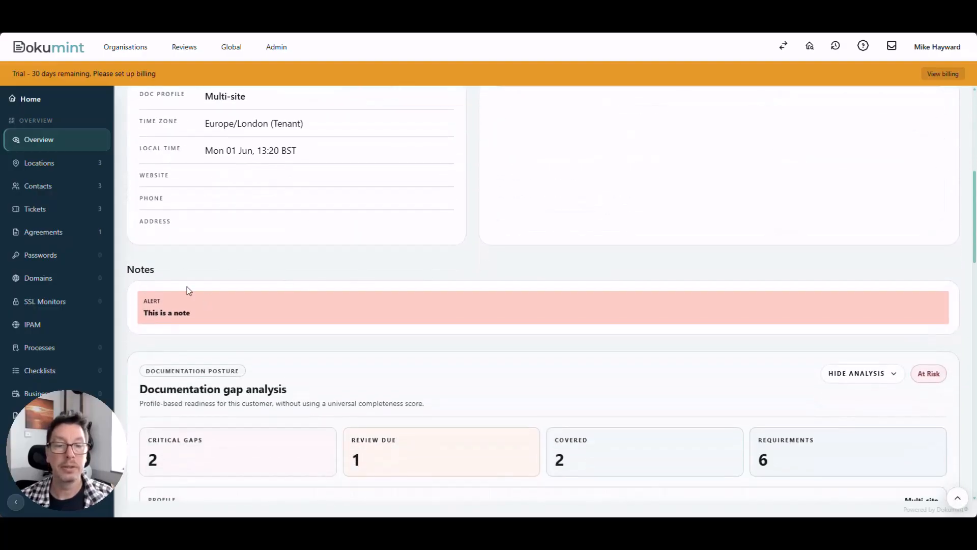
{"action": "scroll", "coordinate": [326, 289], "scroll_direction": "down", "scroll_amount": 7}
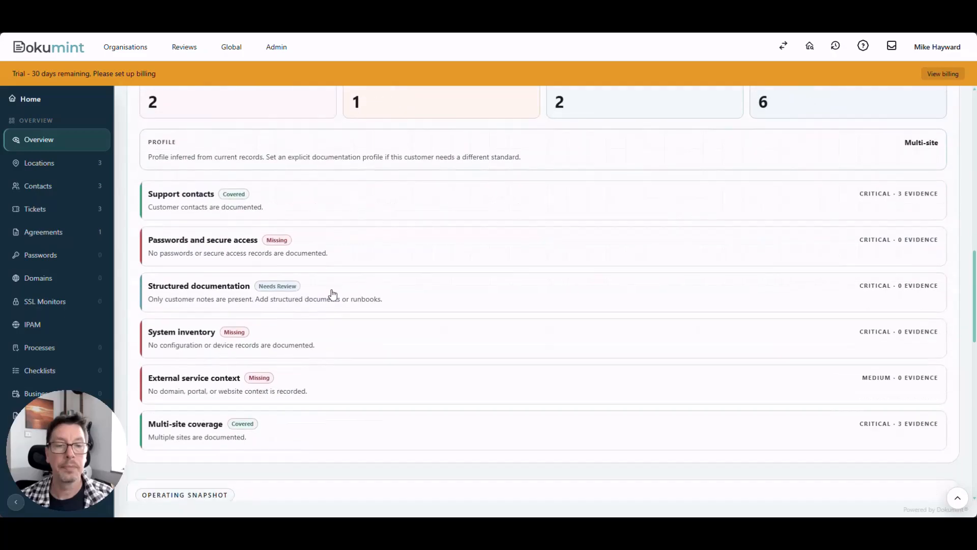
{"action": "scroll", "coordinate": [373, 284], "scroll_direction": "down", "scroll_amount": 3}
{"action": "scroll", "coordinate": [375, 285], "scroll_direction": "down", "scroll_amount": 3}
{"action": "scroll", "coordinate": [375, 285], "scroll_direction": "down", "scroll_amount": 1}
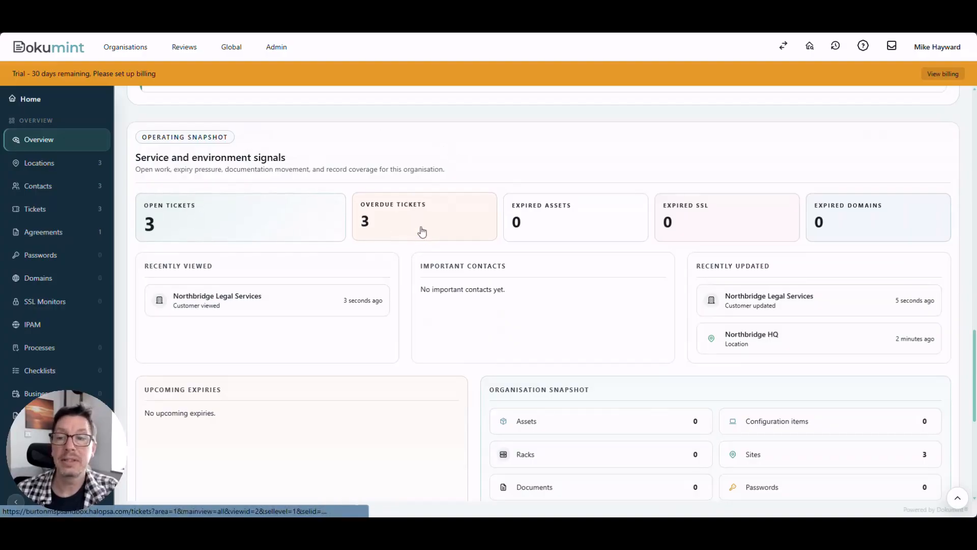
{"action": "left_click", "coordinate": [34, 210]}
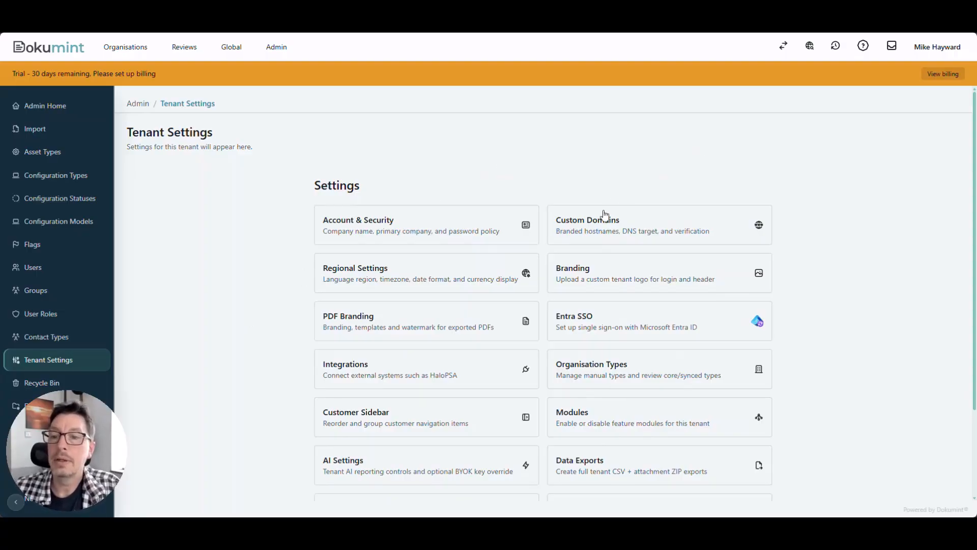
Save docportal.cortexmsp.com as the custom hostname, fixing the typo, and select its CNAME record name
{"action": "left_click", "coordinate": [596, 225]}
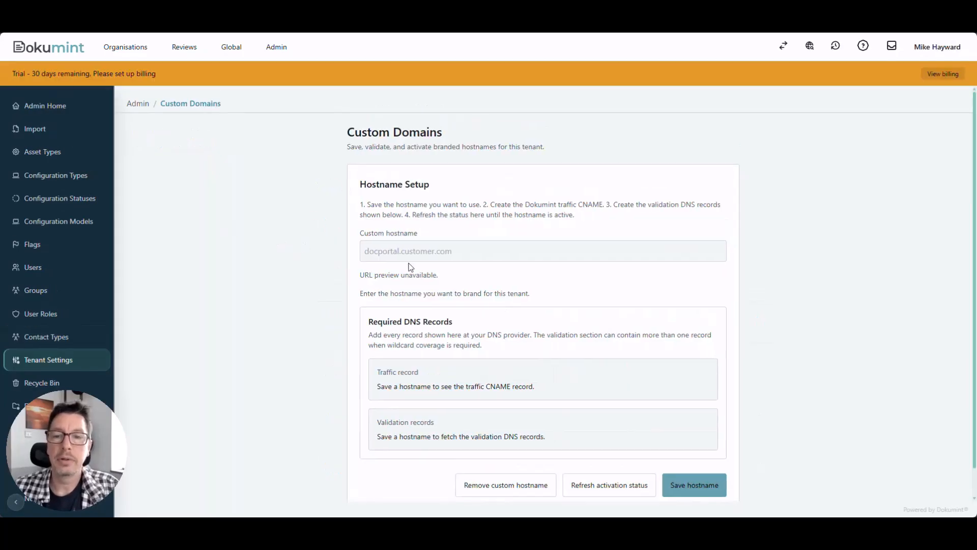
{"action": "left_click", "coordinate": [490, 247]}
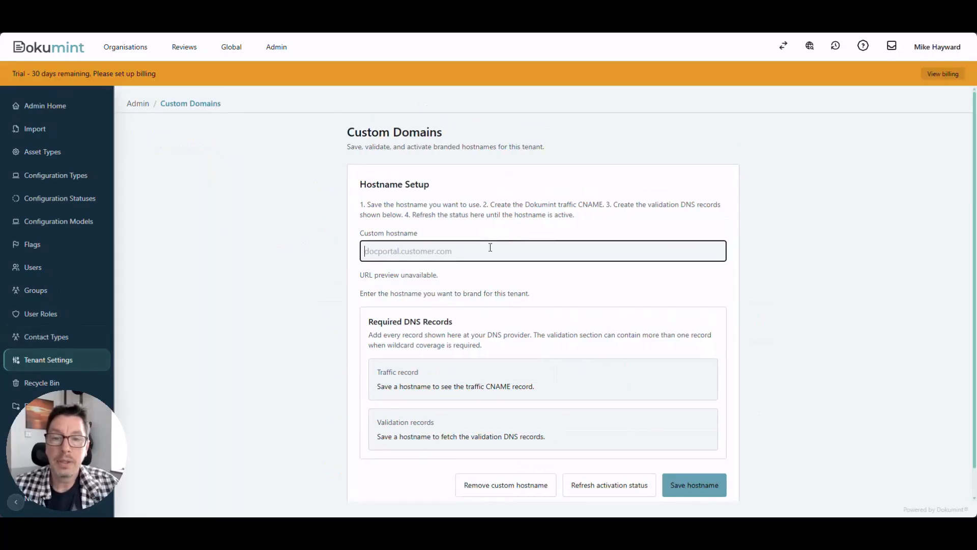
{"action": "type", "text": "docportal."}
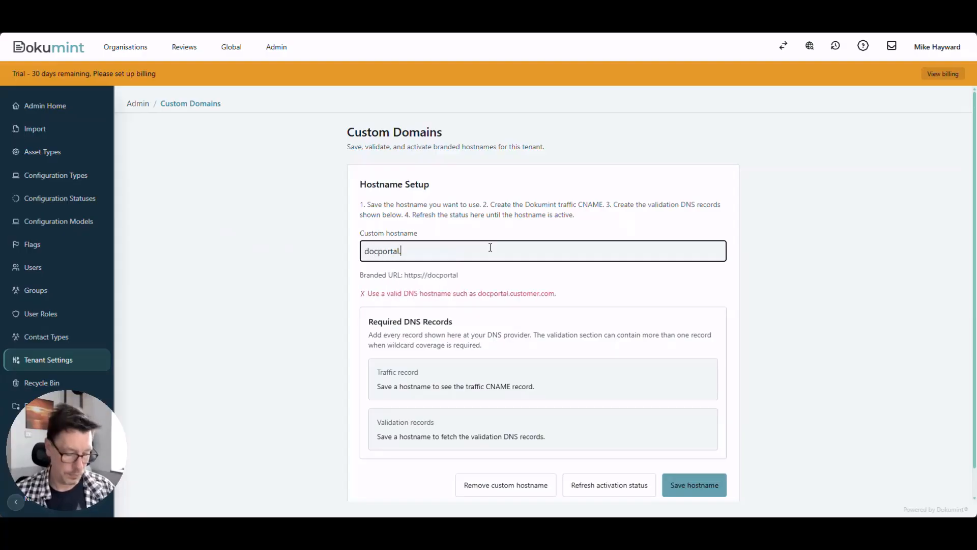
{"action": "type", "text": "cortterxmsp.com"}
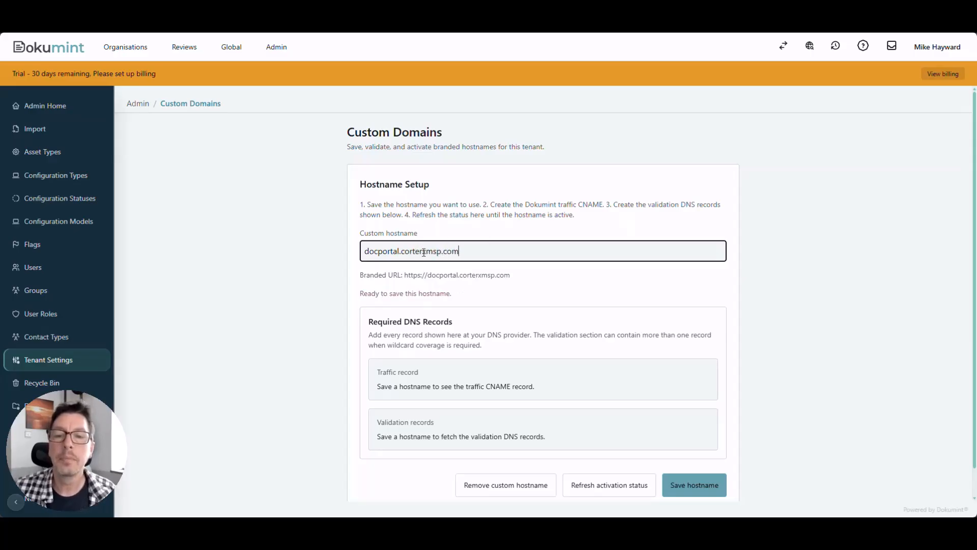
{"action": "left_click", "coordinate": [420, 251]}
{"action": "key", "text": "Delete"}
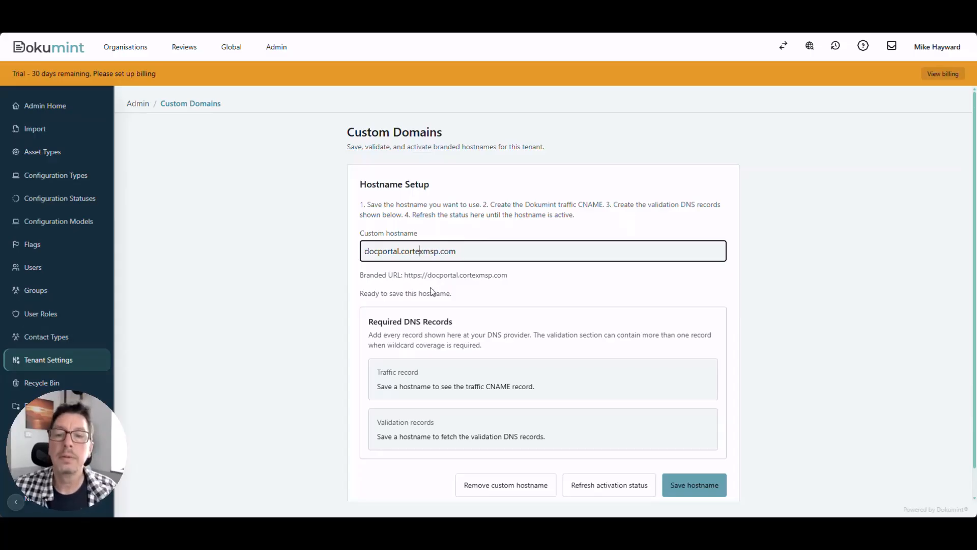
{"action": "left_click", "coordinate": [697, 486]}
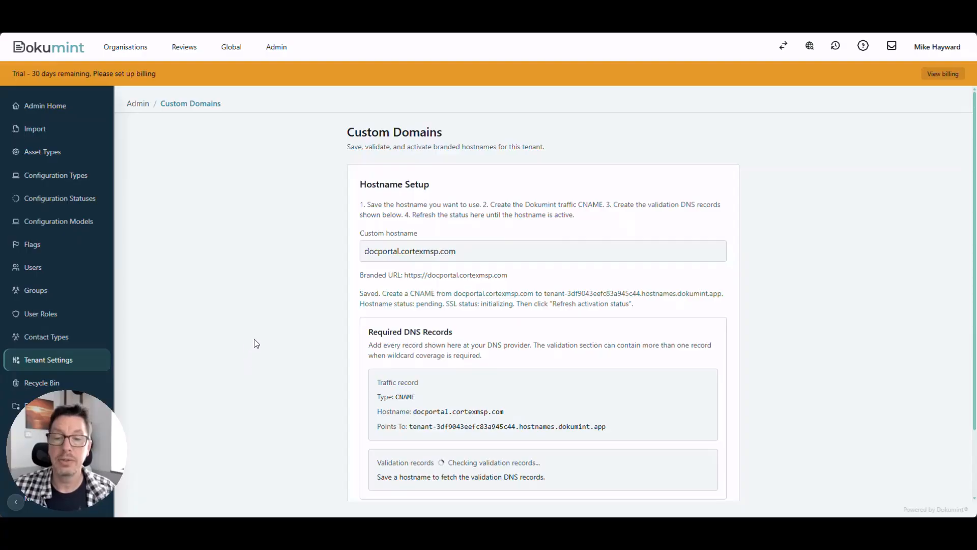
{"action": "scroll", "coordinate": [243, 312], "scroll_direction": "down", "scroll_amount": 2}
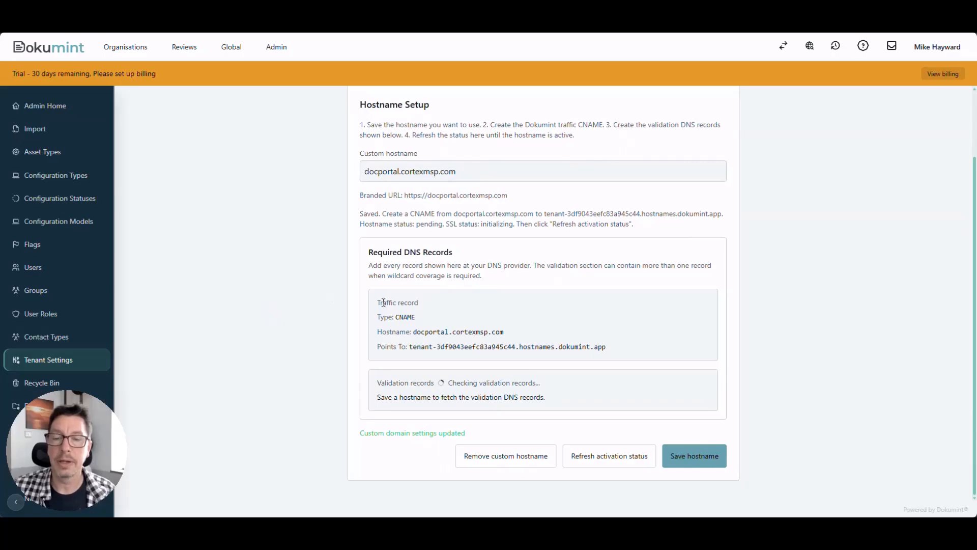
{"action": "left_click_drag", "start_coordinate": [422, 333], "coordinate": [517, 334]}
{"action": "key", "text": "ctrl+c"}
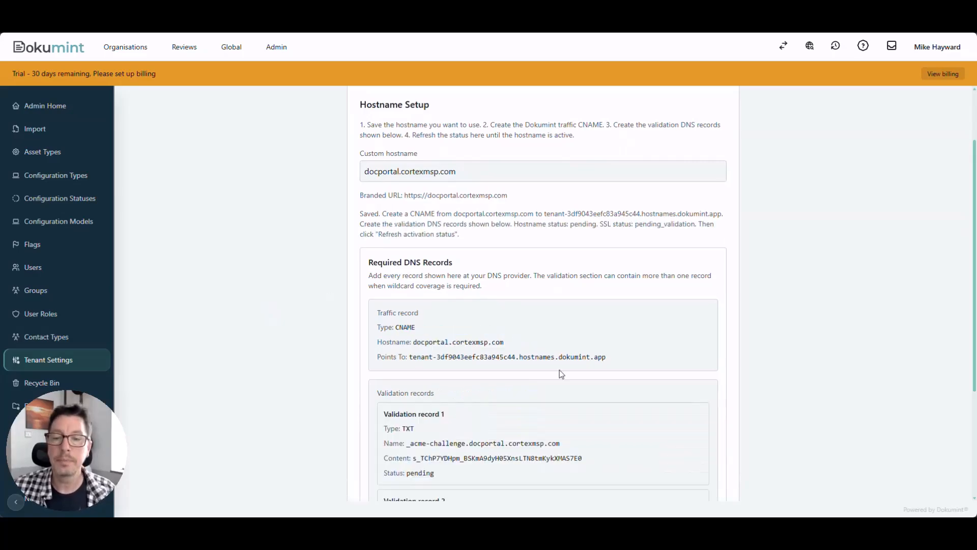
In Cloudflare, start a new CNAME record named docportal.cortexmsp.com
{"action": "mouse_move", "coordinate": [569, 529]}
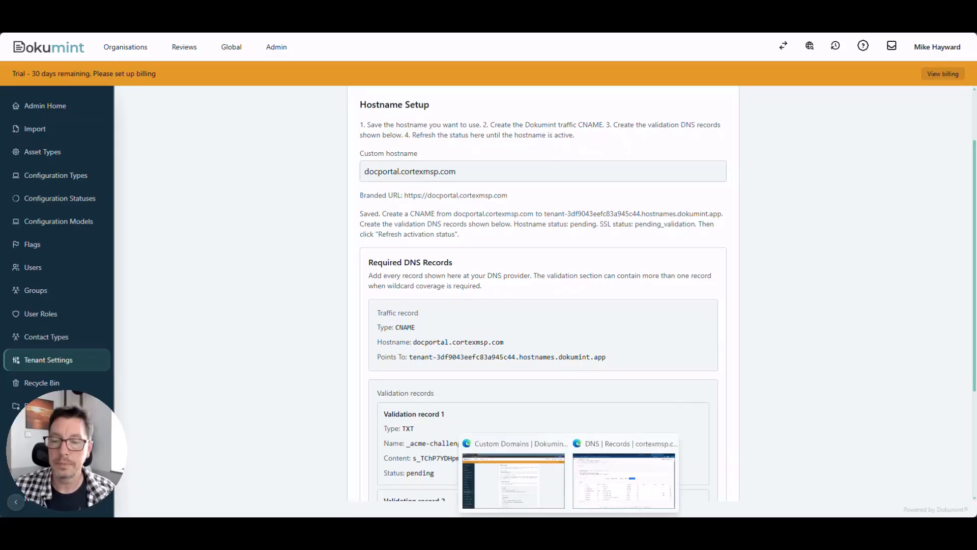
{"action": "left_click", "coordinate": [623, 489]}
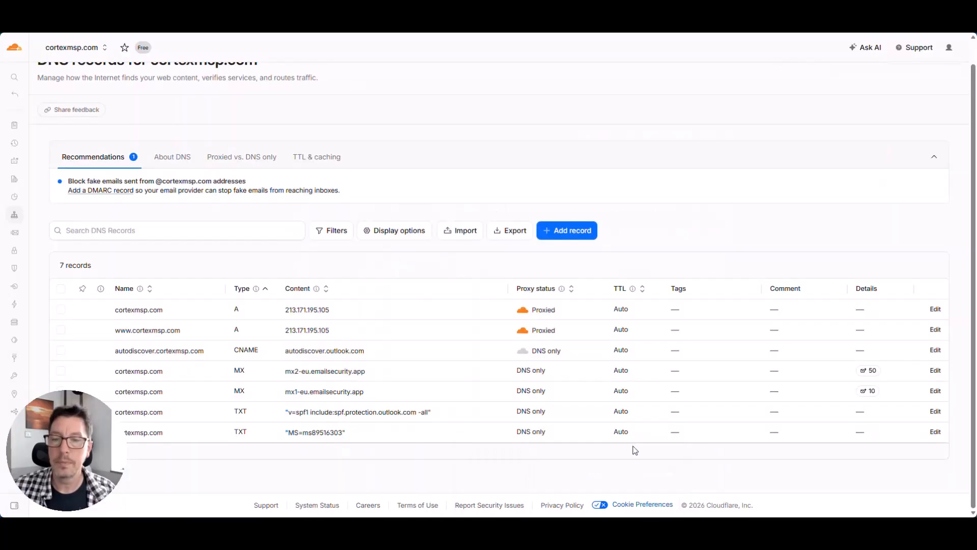
{"action": "left_click", "coordinate": [573, 233]}
{"action": "left_click", "coordinate": [413, 260]}
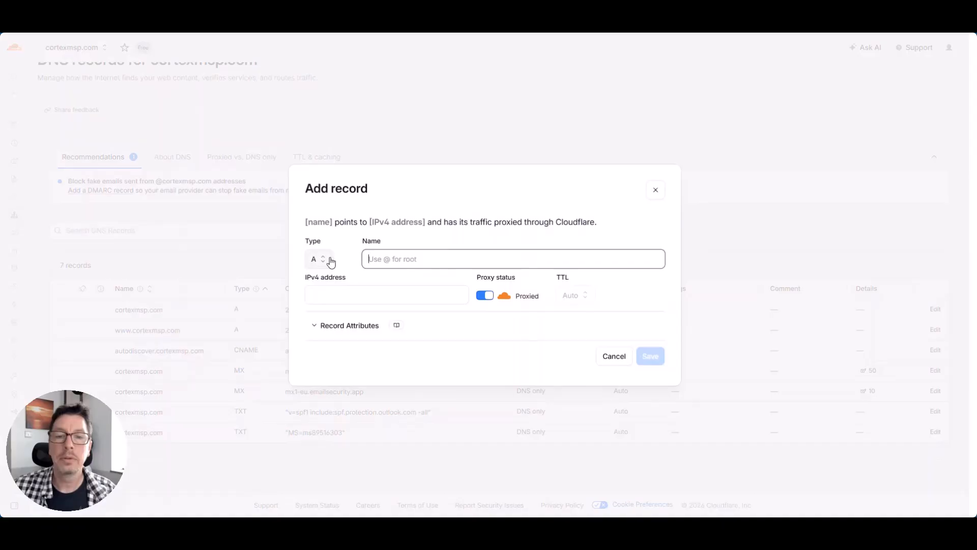
{"action": "left_click", "coordinate": [328, 259]}
{"action": "left_click", "coordinate": [332, 329]}
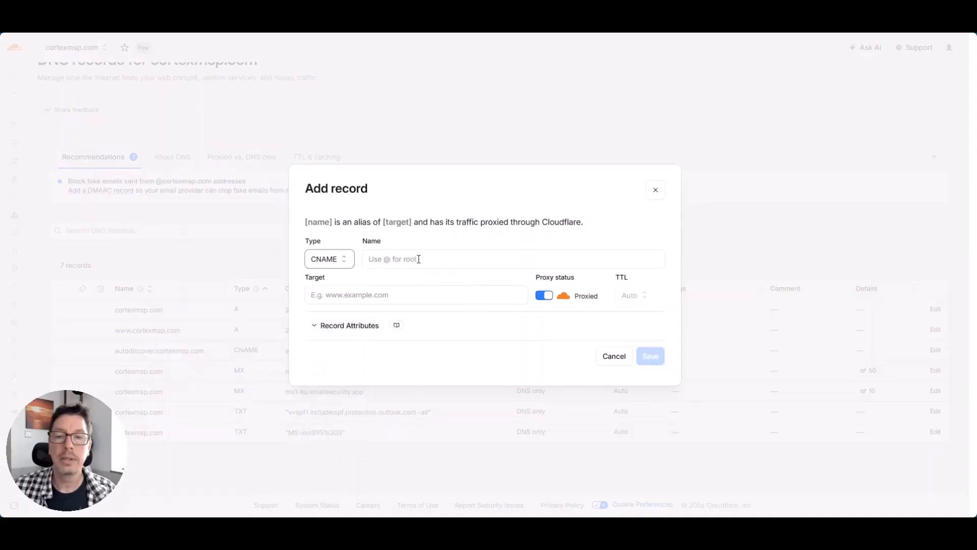
{"action": "left_click", "coordinate": [418, 259]}
{"action": "key", "text": "ctrl+v"}
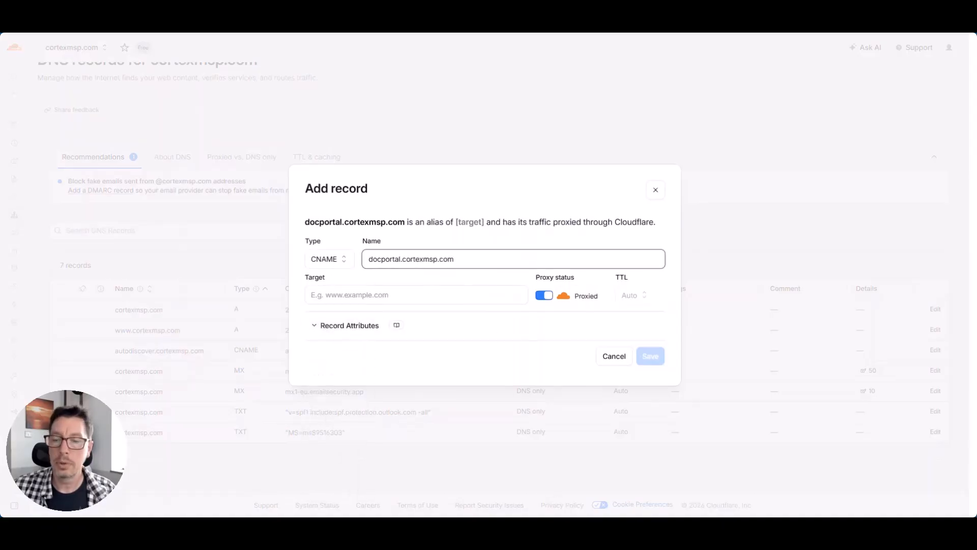
Point the CNAME at Dokumint's target hostname, DNS only with 1 min TTL, and save it
{"action": "left_click", "coordinate": [529, 488]}
{"action": "left_click_drag", "start_coordinate": [408, 356], "coordinate": [613, 358]}
{"action": "key", "text": "ctrl+c"}
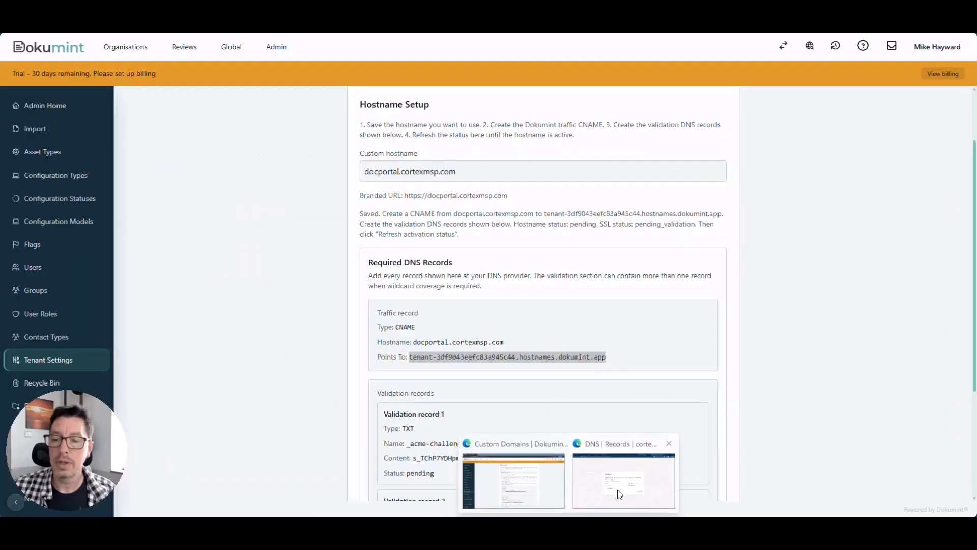
{"action": "left_click", "coordinate": [631, 489]}
{"action": "left_click", "coordinate": [388, 305]}
{"action": "key", "text": "ctrl+v"}
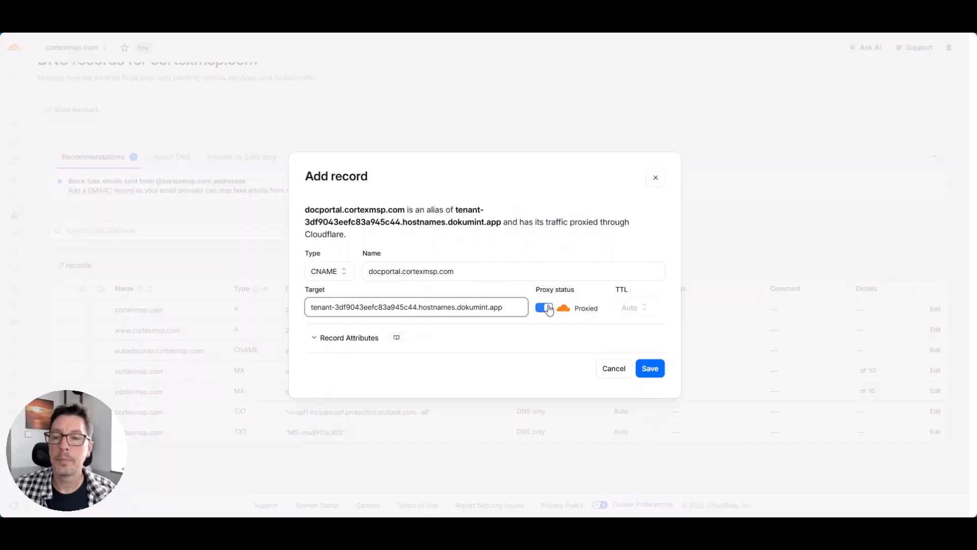
{"action": "left_click", "coordinate": [544, 307]}
{"action": "left_click", "coordinate": [644, 304]}
{"action": "left_click", "coordinate": [646, 317]}
{"action": "left_click", "coordinate": [650, 362]}
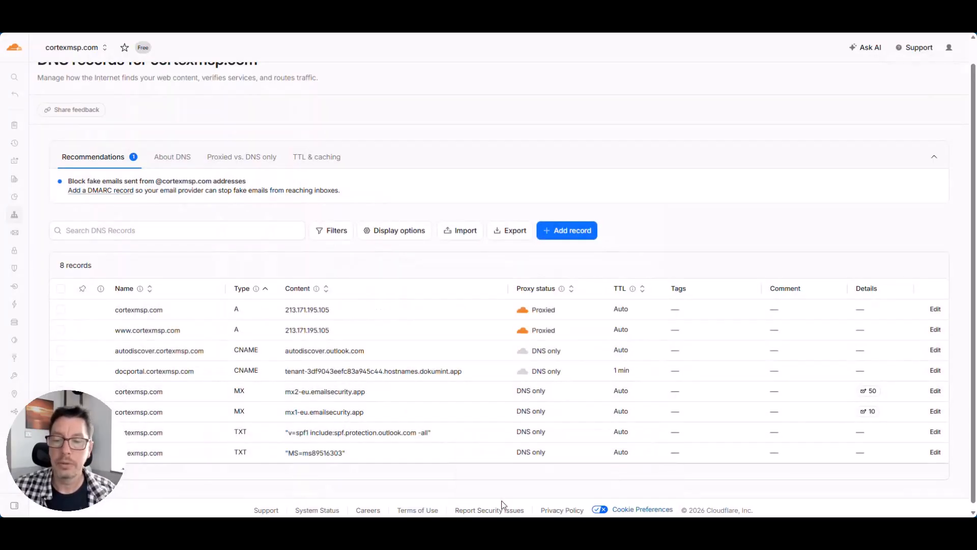
Back in Dokumint, copy the first TXT validation record's name
{"action": "left_click", "coordinate": [514, 474]}
{"action": "scroll", "coordinate": [487, 350], "scroll_direction": "down", "scroll_amount": 3}
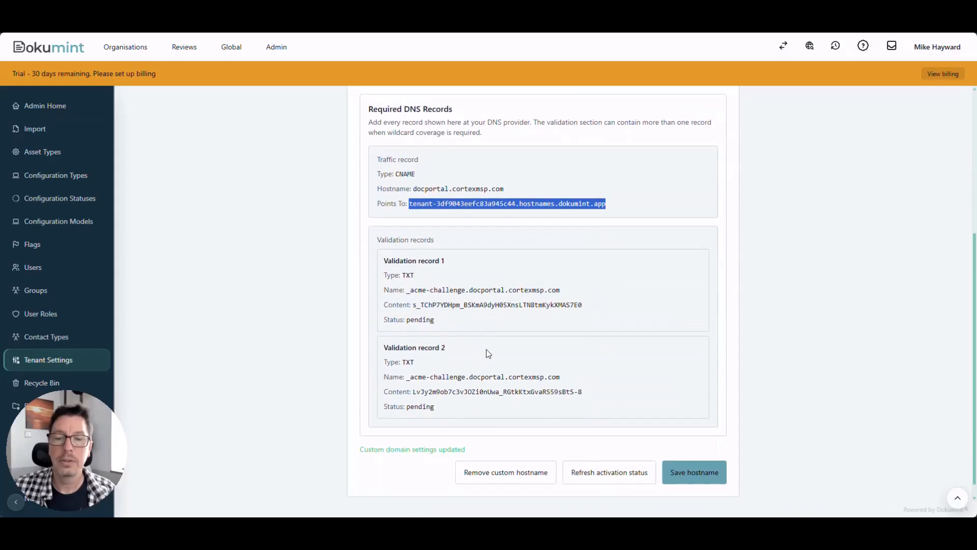
{"action": "left_click_drag", "start_coordinate": [407, 290], "coordinate": [560, 287]}
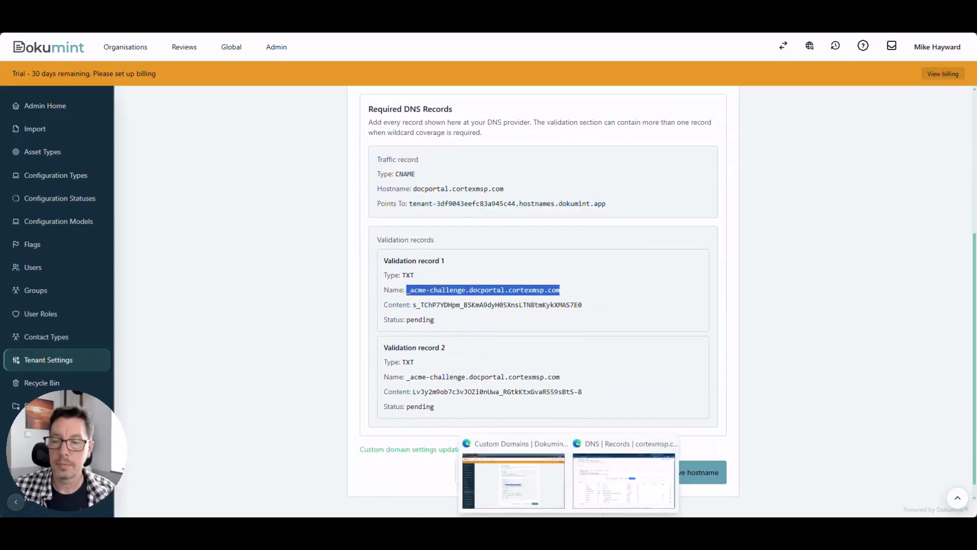
Start a new Cloudflare TXT record named _acme-challenge.docportal.cortexmsp.com
{"action": "left_click", "coordinate": [624, 476]}
{"action": "left_click", "coordinate": [559, 237]}
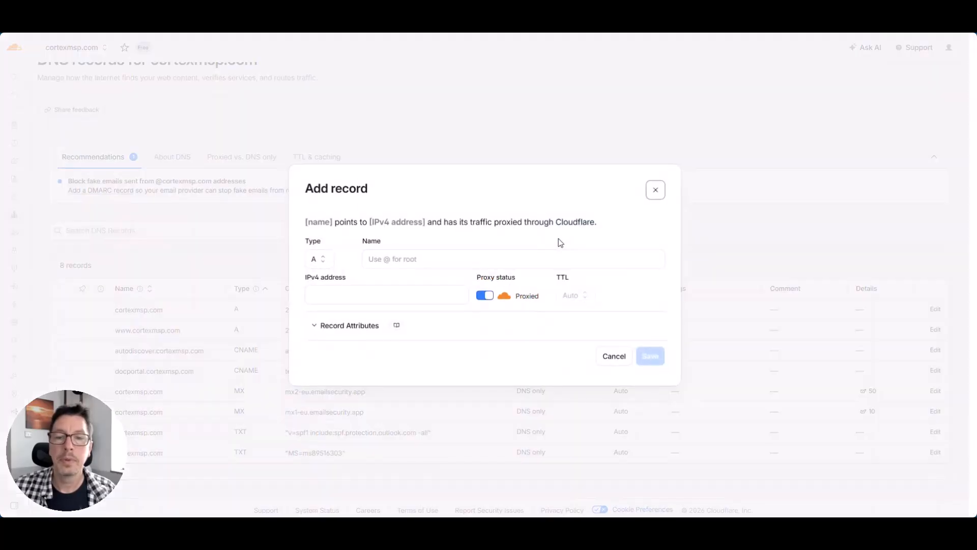
{"action": "left_click", "coordinate": [340, 262]}
{"action": "scroll", "coordinate": [338, 365], "scroll_direction": "down", "scroll_amount": 2}
{"action": "scroll", "coordinate": [338, 369], "scroll_direction": "down", "scroll_amount": 1}
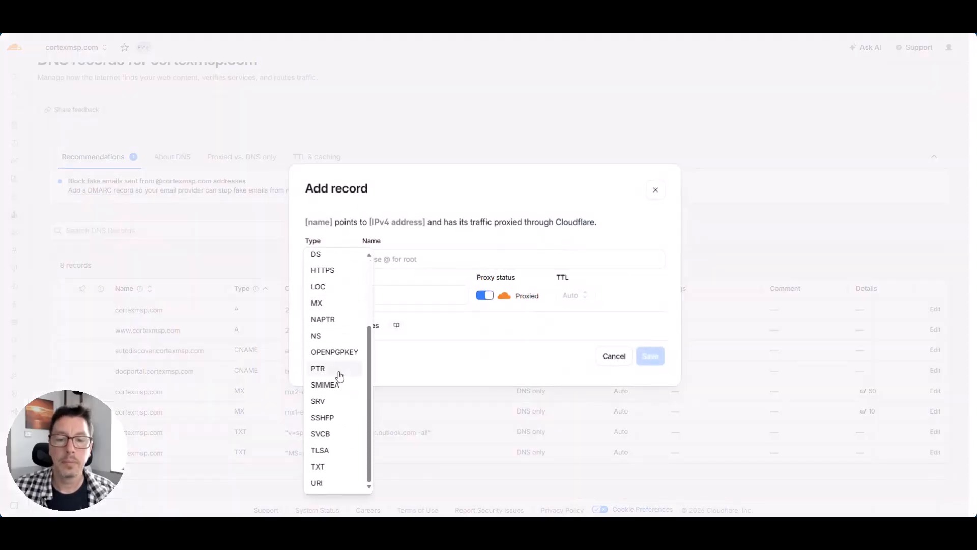
{"action": "left_click", "coordinate": [334, 466]}
{"action": "key", "text": "ctrl+v"}
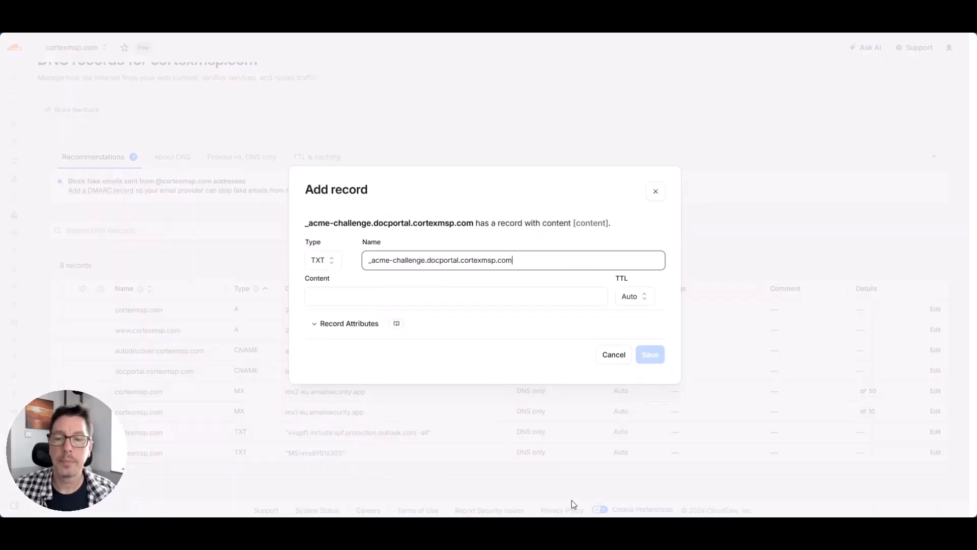
Fill the TXT record with Dokumint's first validation token, set 1 min TTL and save
{"action": "left_click", "coordinate": [502, 476]}
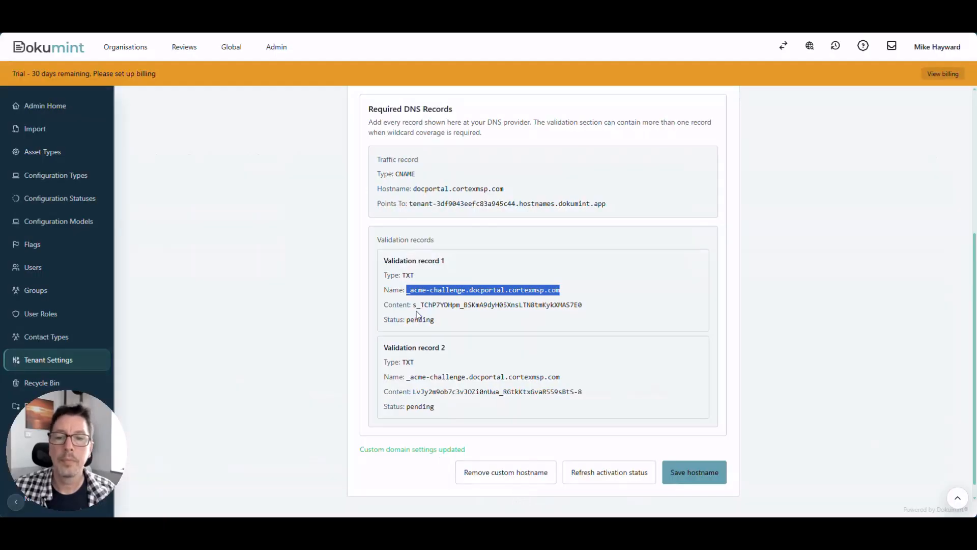
{"action": "left_click_drag", "start_coordinate": [413, 305], "coordinate": [563, 303]}
{"action": "mouse_move", "coordinate": [574, 514]}
{"action": "left_click", "coordinate": [621, 471]}
{"action": "left_click", "coordinate": [407, 294]}
{"action": "key", "text": "ctrl+v"}
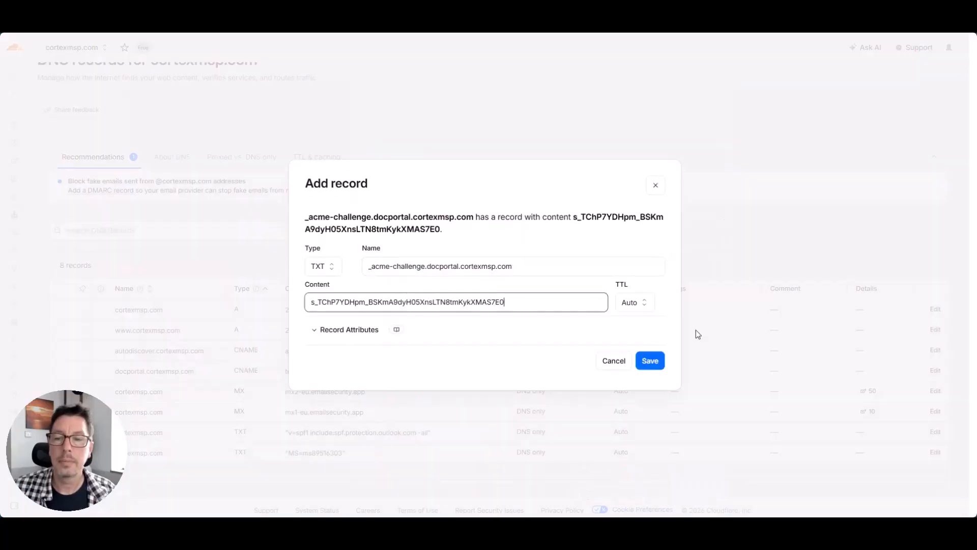
{"action": "left_click", "coordinate": [647, 304]}
{"action": "left_click", "coordinate": [647, 320]}
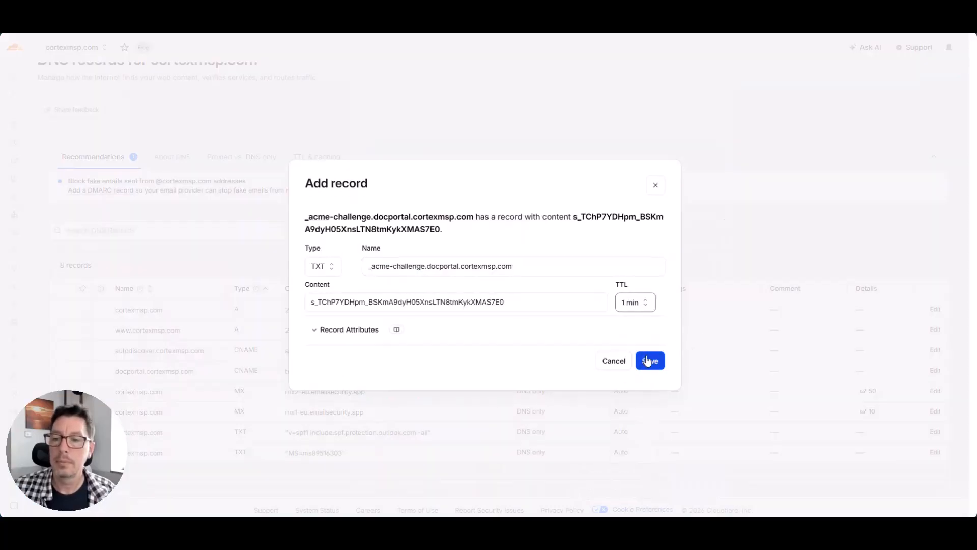
{"action": "left_click", "coordinate": [649, 361]}
Copy the second validation record's name from Dokumint into a new Cloudflare TXT record
{"action": "mouse_move", "coordinate": [571, 515]}
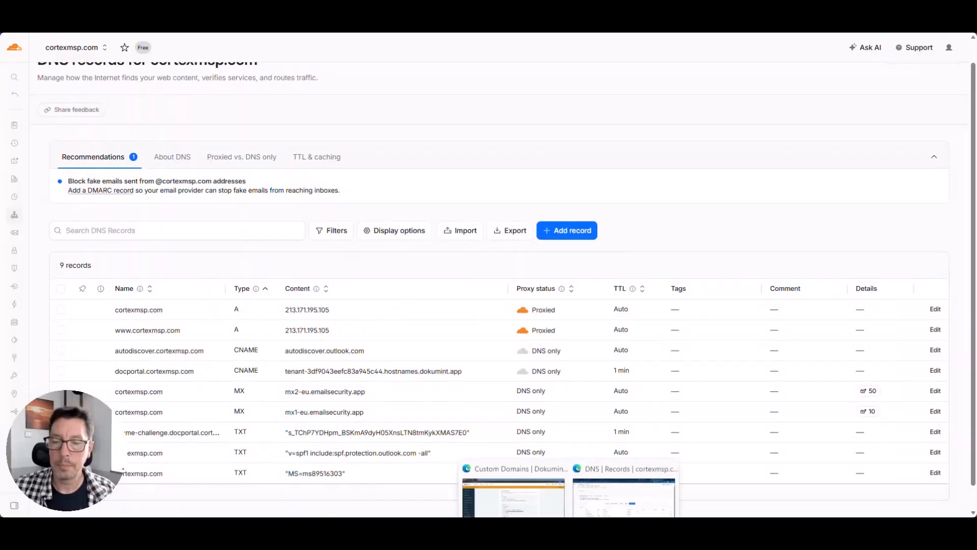
{"action": "left_click", "coordinate": [527, 499]}
{"action": "left_click_drag", "start_coordinate": [406, 376], "coordinate": [560, 377]}
{"action": "mouse_move", "coordinate": [571, 515]}
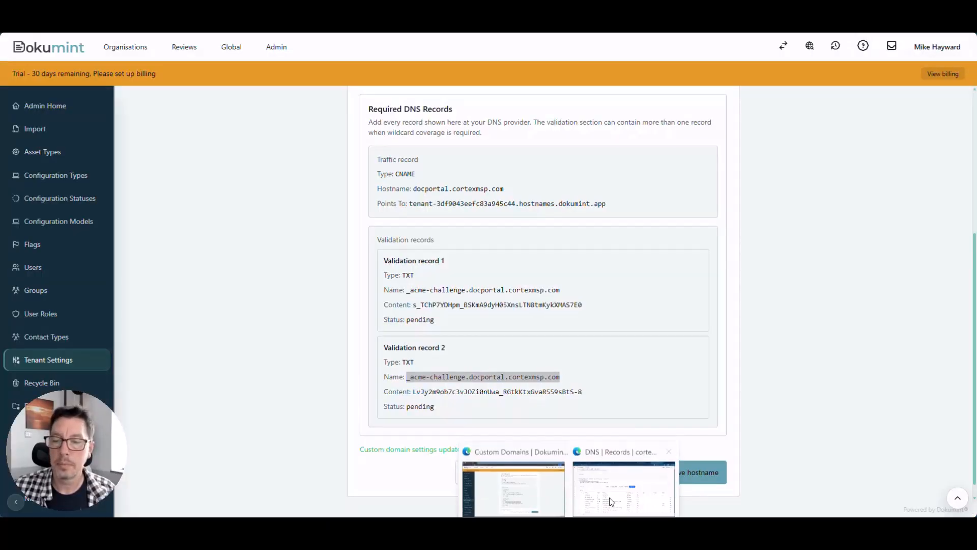
{"action": "left_click", "coordinate": [625, 488]}
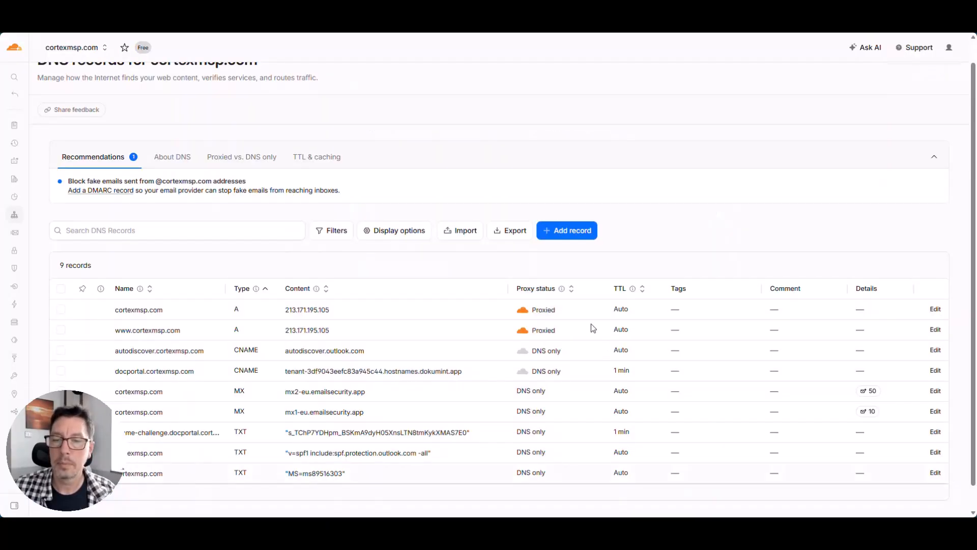
{"action": "left_click", "coordinate": [565, 230]}
{"action": "left_click", "coordinate": [333, 264]}
{"action": "scroll", "coordinate": [331, 382], "scroll_direction": "down", "scroll_amount": 5}
{"action": "left_click", "coordinate": [327, 465]}
{"action": "left_click", "coordinate": [413, 260]}
{"action": "key", "text": "ctrl+v"}
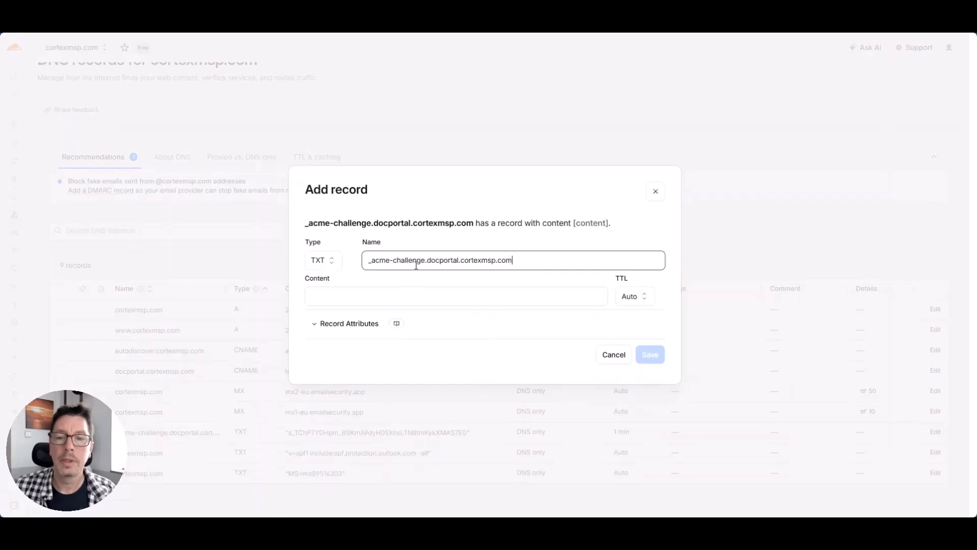
Paste Dokumint's second validation value as content, set 1 min TTL and save
{"action": "mouse_move", "coordinate": [569, 515]}
{"action": "left_click", "coordinate": [514, 501]}
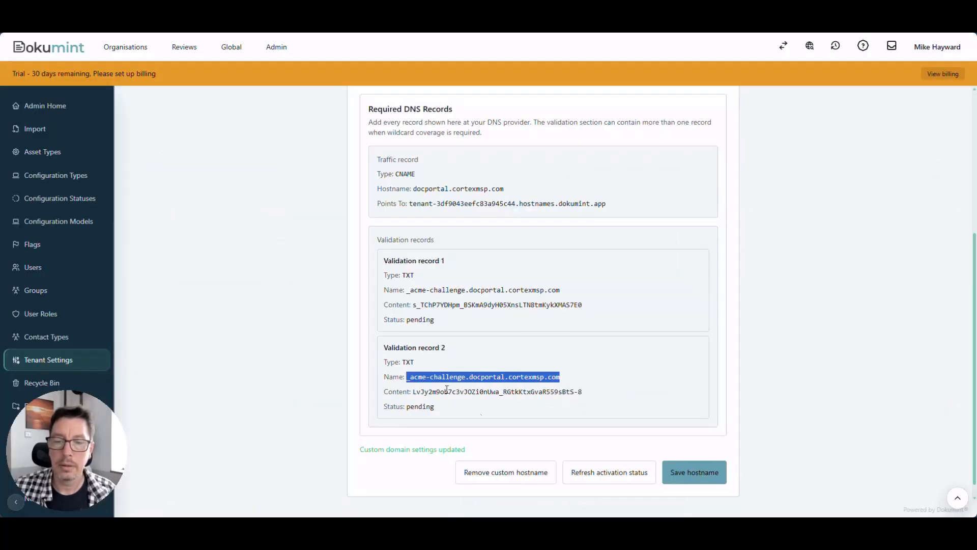
{"action": "left_click_drag", "start_coordinate": [414, 392], "coordinate": [584, 393]}
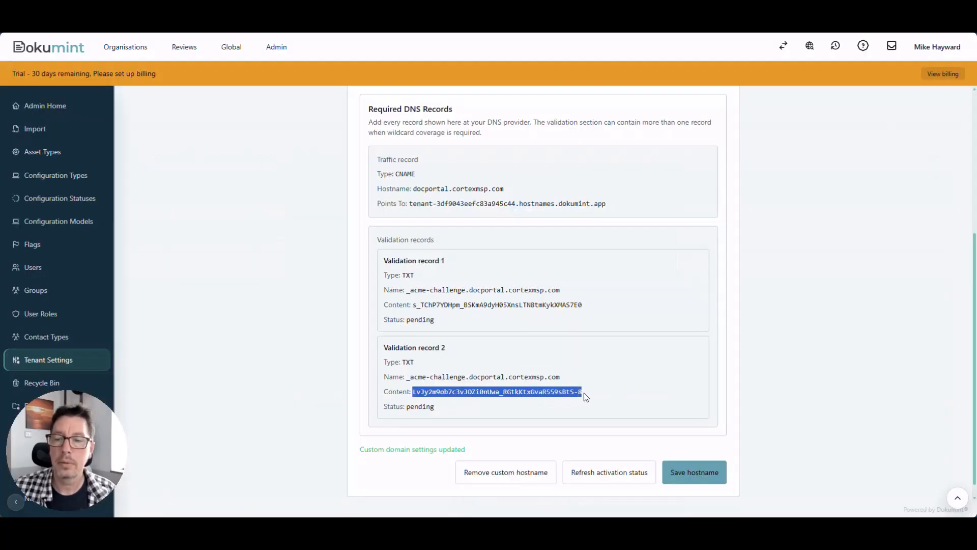
{"action": "mouse_move", "coordinate": [569, 515]}
{"action": "left_click", "coordinate": [621, 489]}
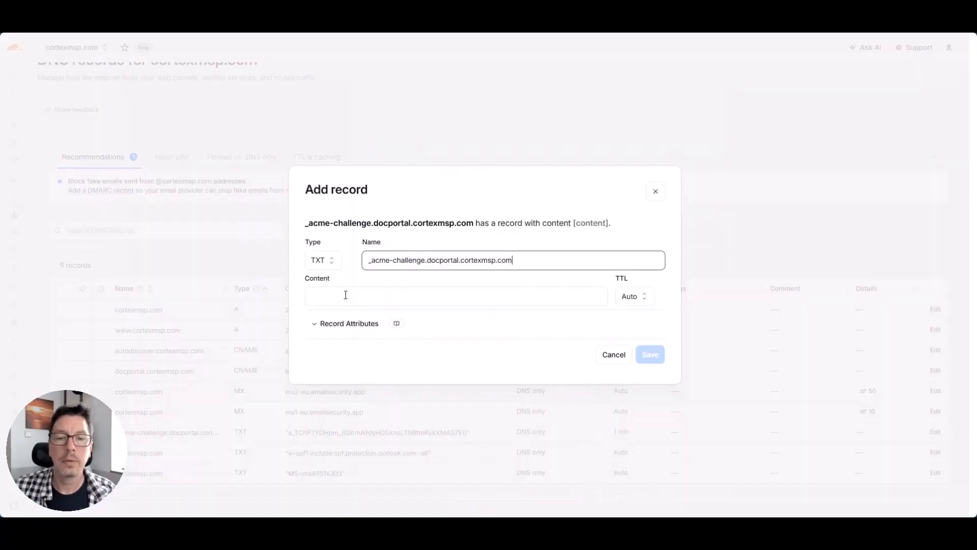
{"action": "left_click", "coordinate": [345, 295]}
{"action": "key", "text": "ctrl+v"}
{"action": "left_click", "coordinate": [664, 301]}
{"action": "left_click", "coordinate": [631, 319]}
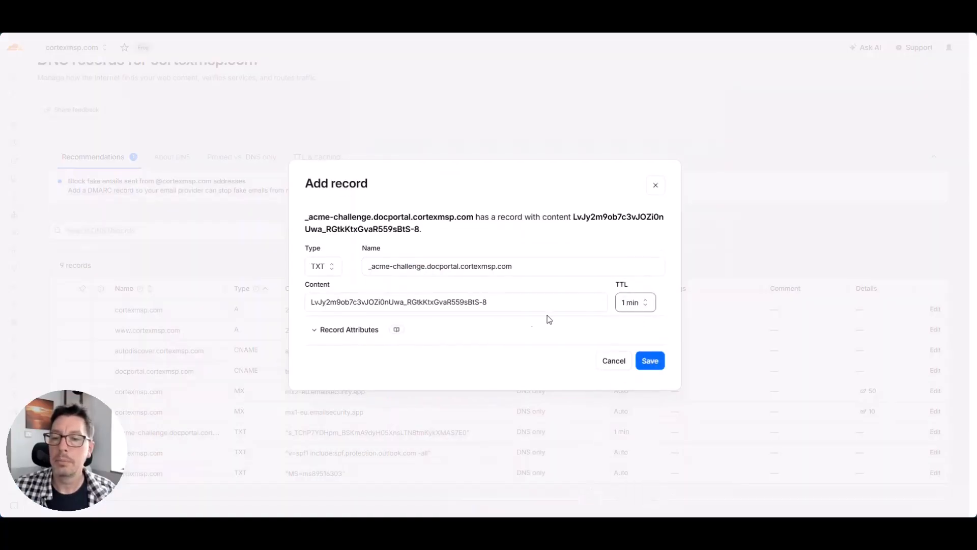
{"action": "left_click", "coordinate": [646, 361]}
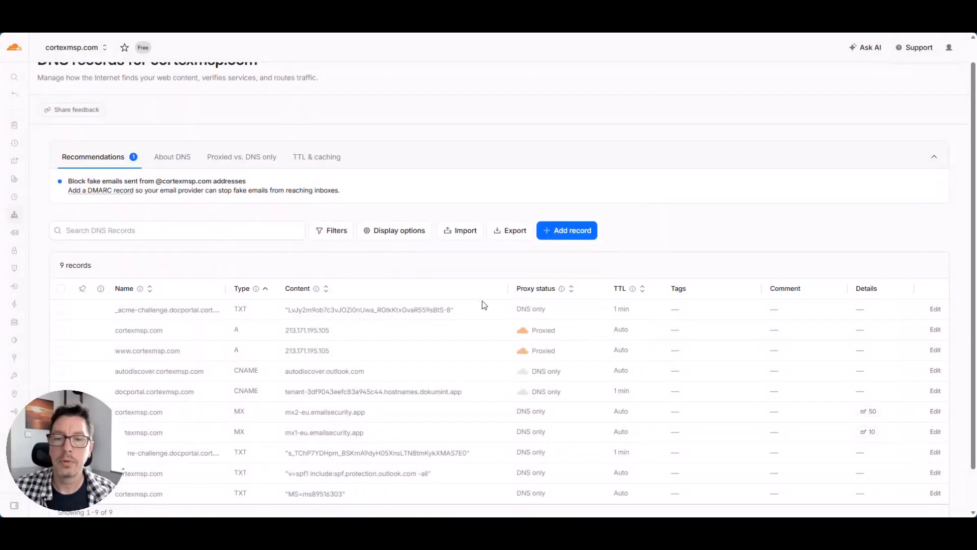
{"action": "scroll", "coordinate": [407, 332], "scroll_direction": "down", "scroll_amount": 1}
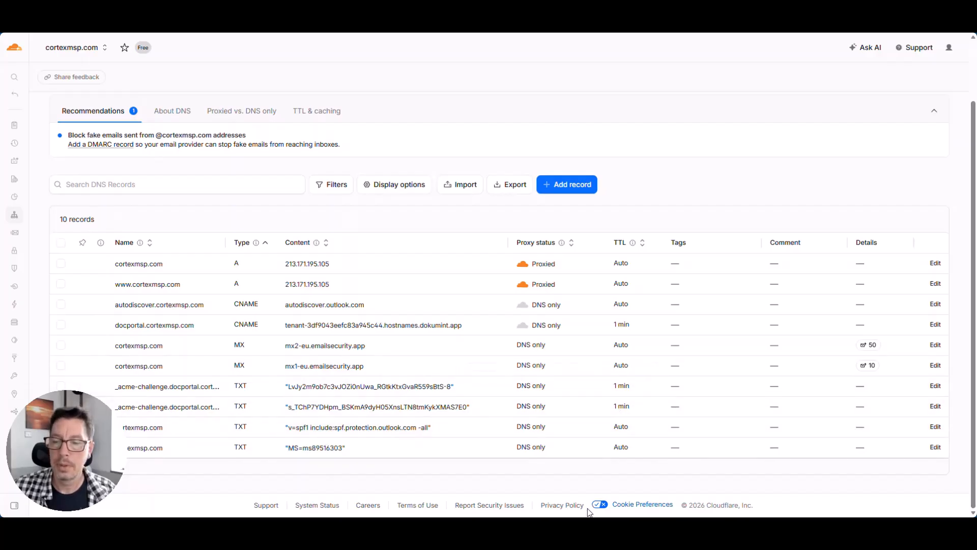
Refresh the custom hostname's activation status; both TXT validation records still show pending
{"action": "left_click", "coordinate": [529, 478]}
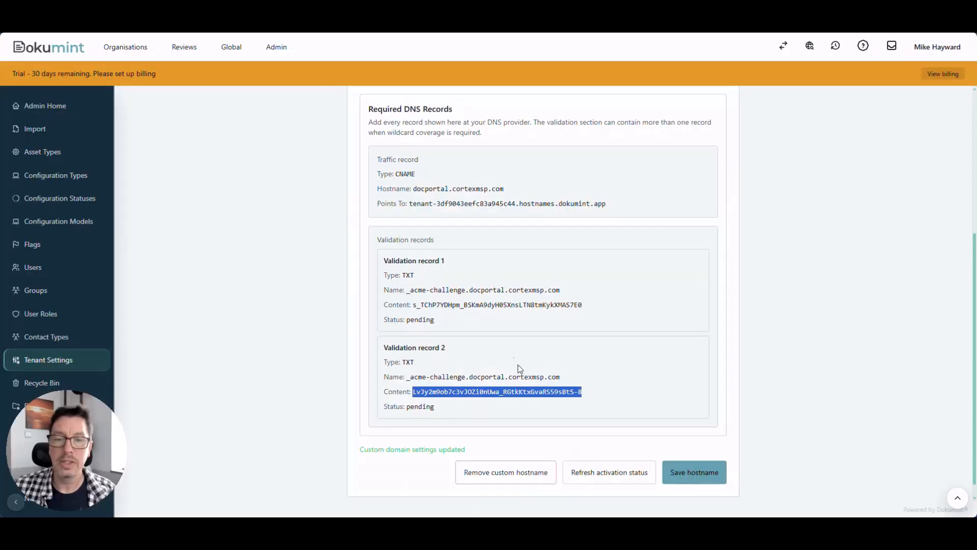
{"action": "left_click", "coordinate": [614, 472]}
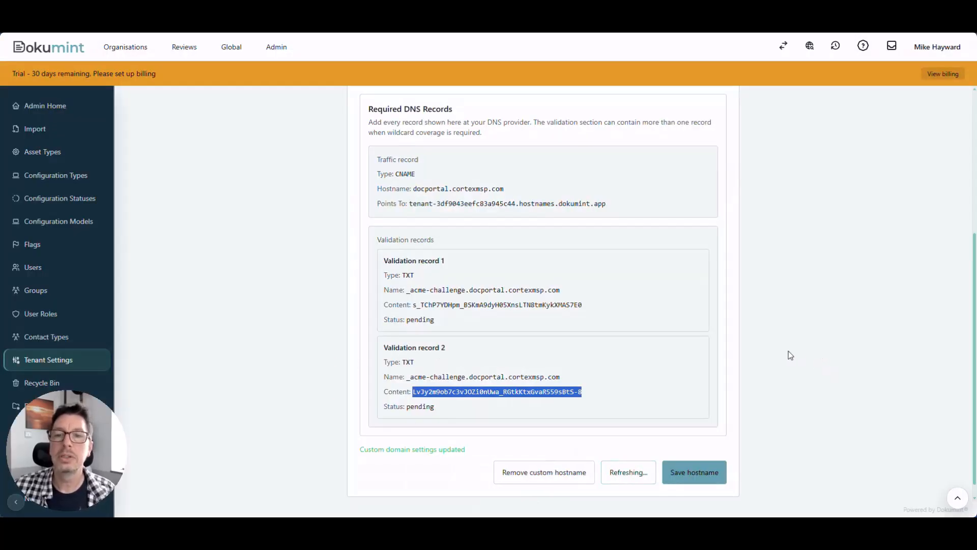
{"action": "scroll", "coordinate": [746, 381], "scroll_direction": "up", "scroll_amount": 3}
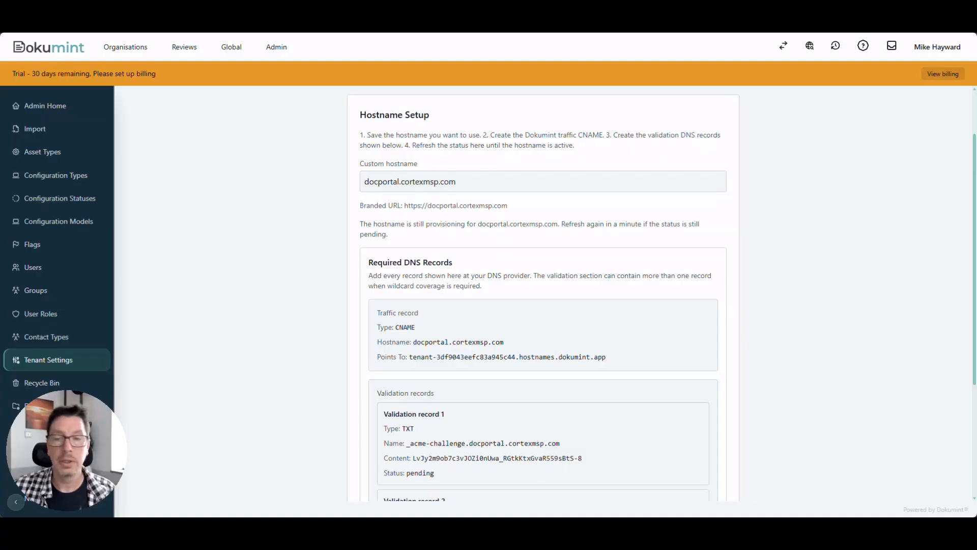
{"action": "scroll", "coordinate": [455, 439], "scroll_direction": "down", "scroll_amount": 2}
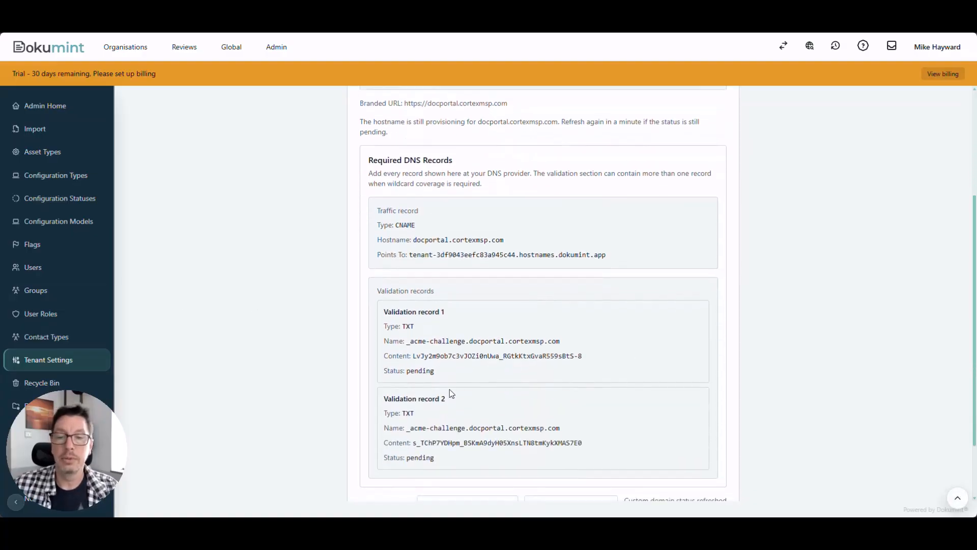
{"action": "scroll", "coordinate": [451, 388], "scroll_direction": "down", "scroll_amount": 2}
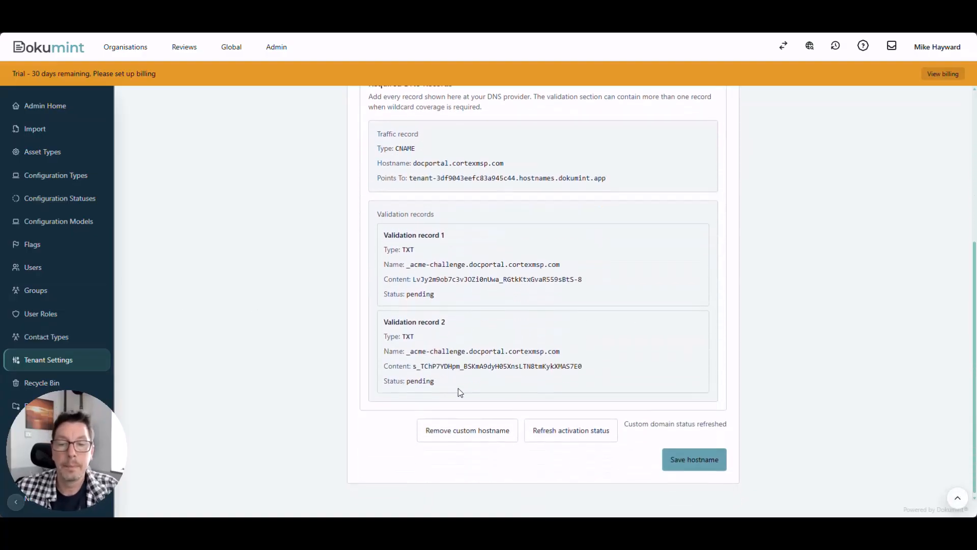
Refresh activation four more times until the TXT records clear and only the CNAME remains
{"action": "left_click", "coordinate": [575, 432]}
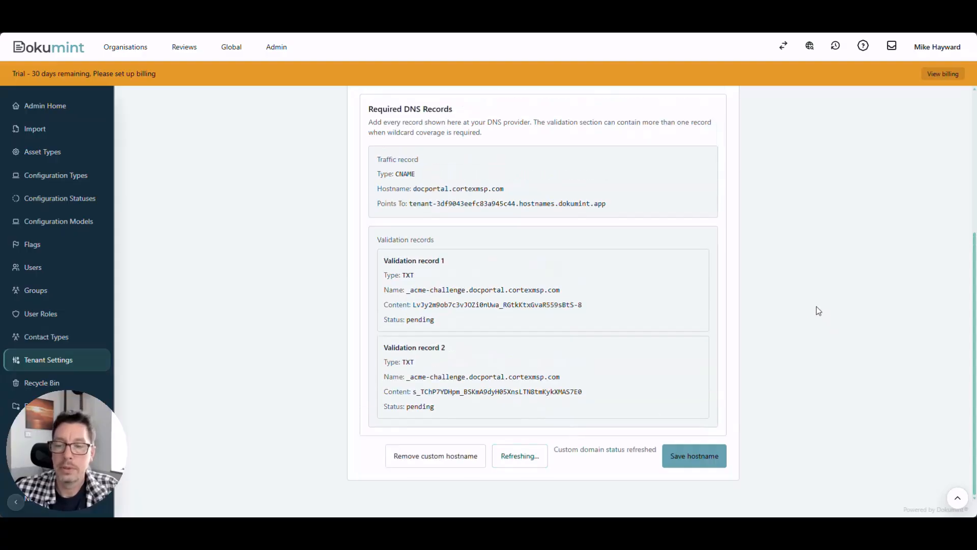
{"action": "scroll", "coordinate": [779, 370], "scroll_direction": "up", "scroll_amount": 2}
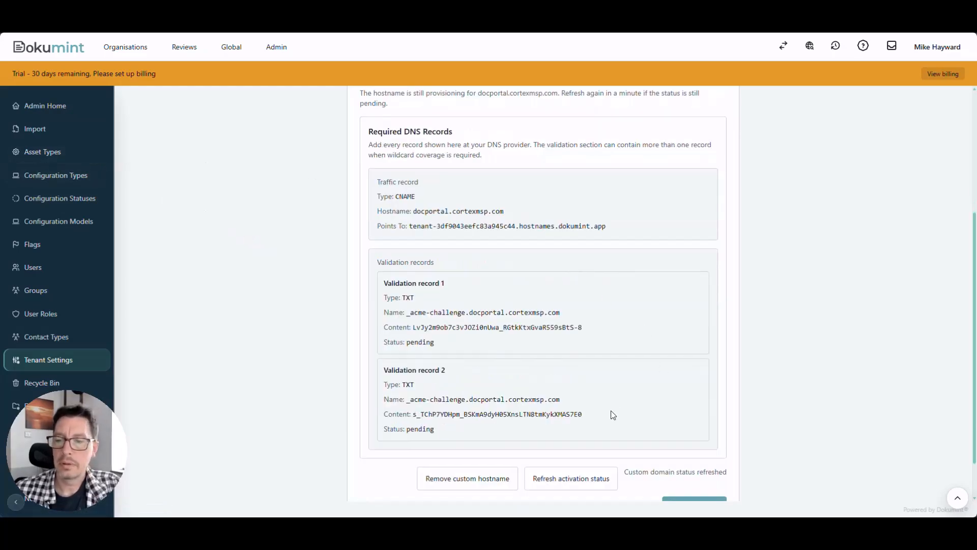
{"action": "left_click", "coordinate": [565, 480]}
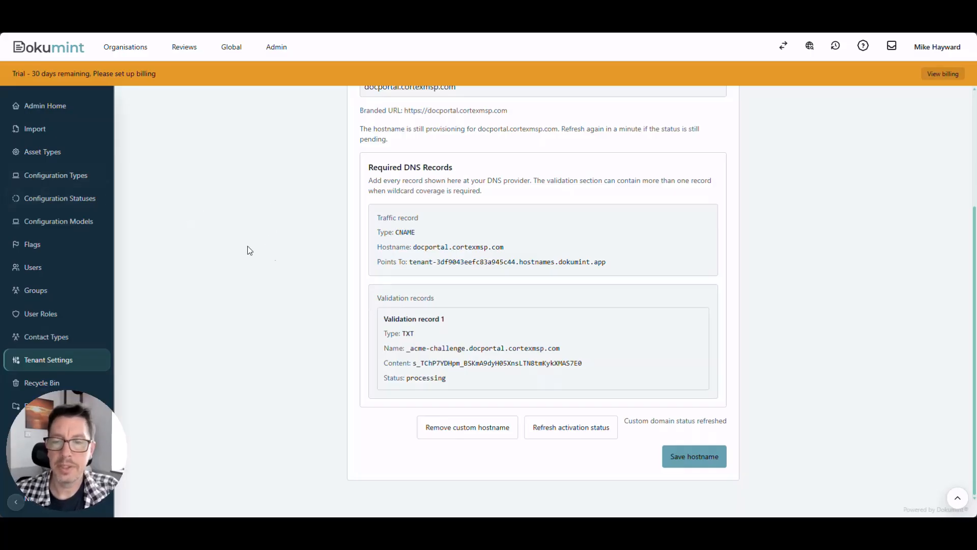
{"action": "left_click", "coordinate": [576, 427]}
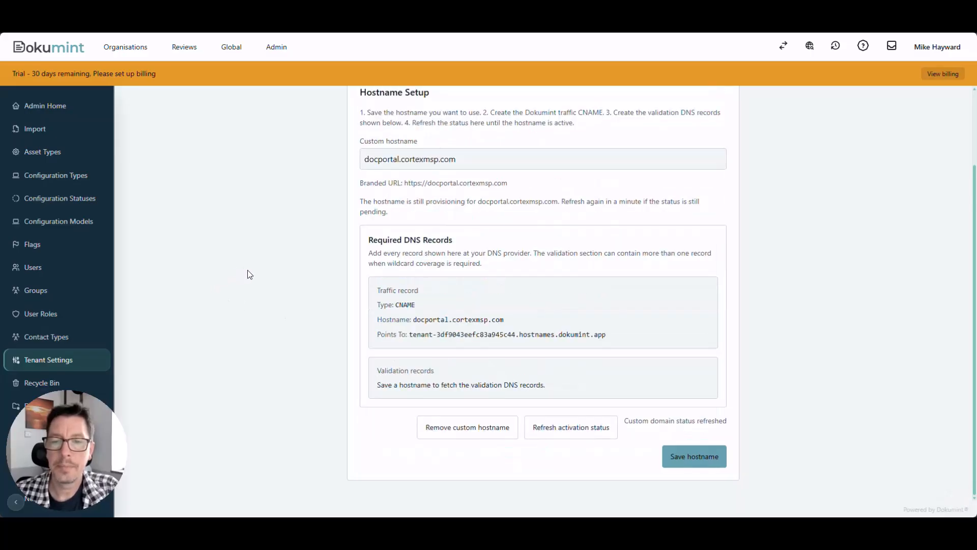
{"action": "left_click", "coordinate": [562, 432]}
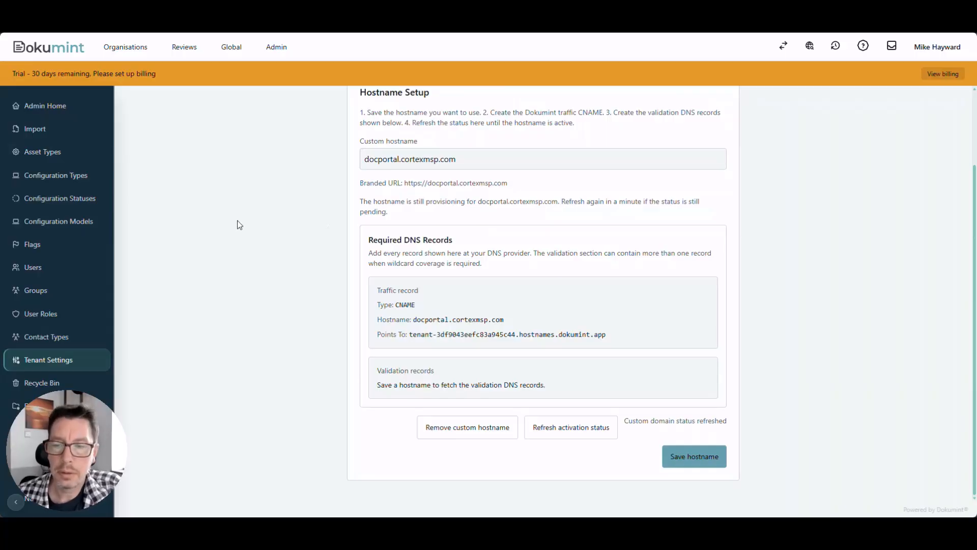
{"action": "left_click", "coordinate": [562, 426]}
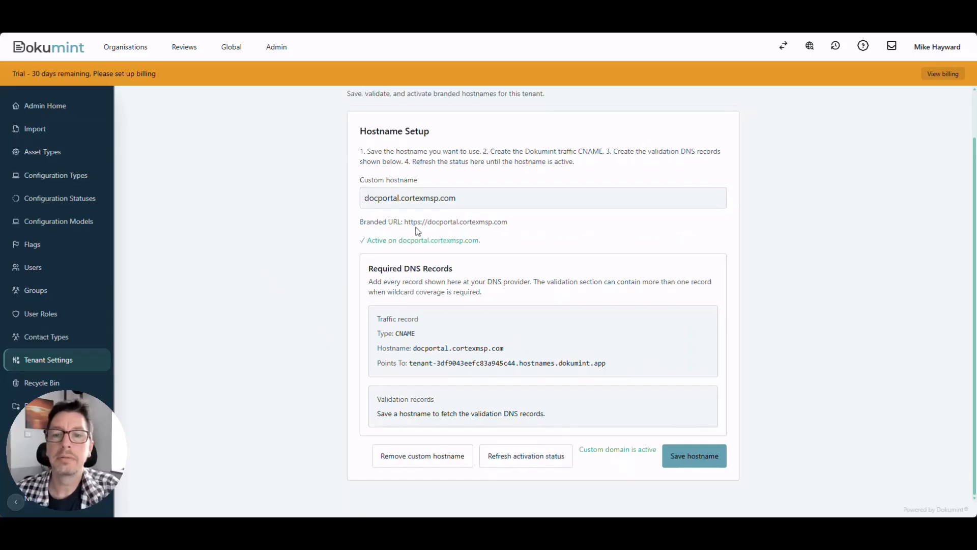
{"action": "left_click_drag", "start_coordinate": [405, 222], "coordinate": [541, 225]}
{"action": "key", "text": "ctrl+c"}
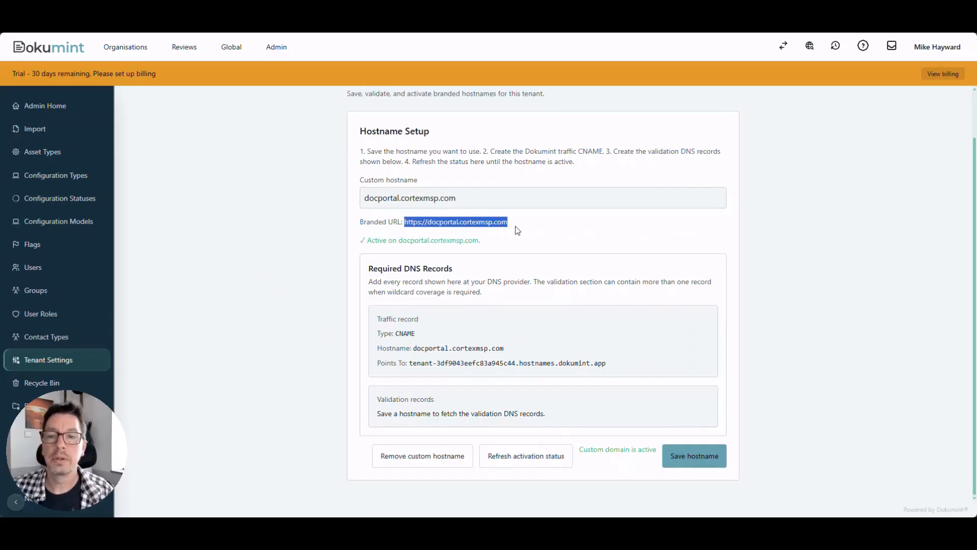
{"action": "key", "text": "ctrl+l"}
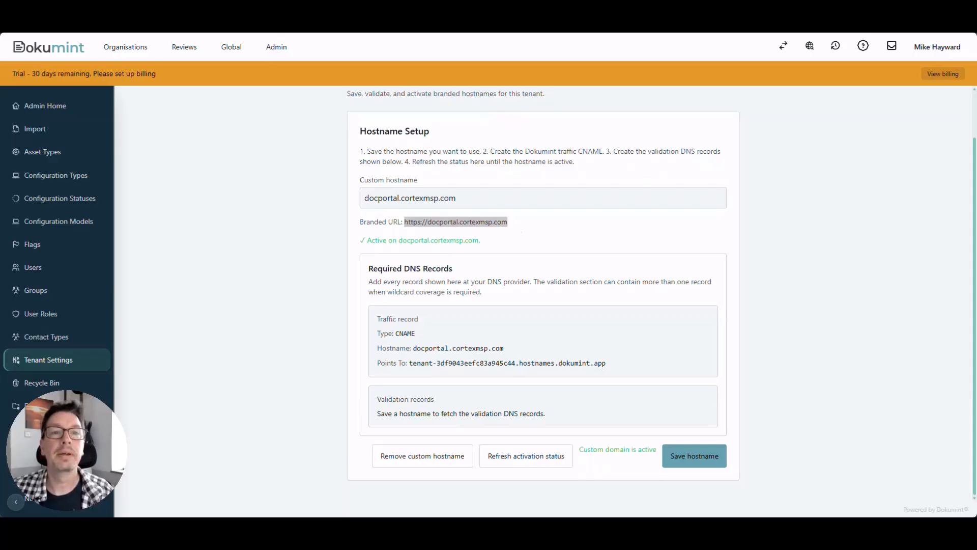
{"action": "key", "text": "ctrl+v"}
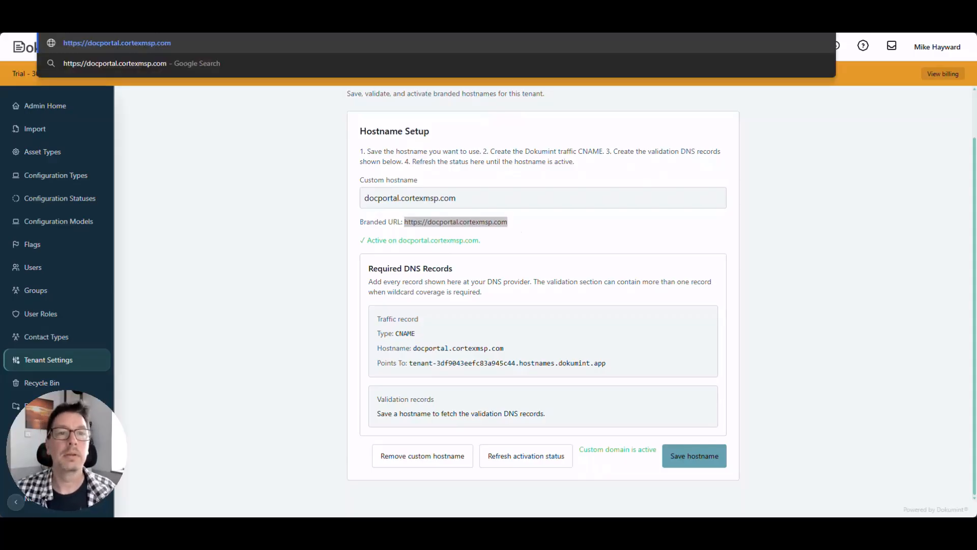
{"action": "key", "text": "Return"}
Sign in at the branded URL with the account e-mail and password
{"action": "left_click", "coordinate": [448, 247]}
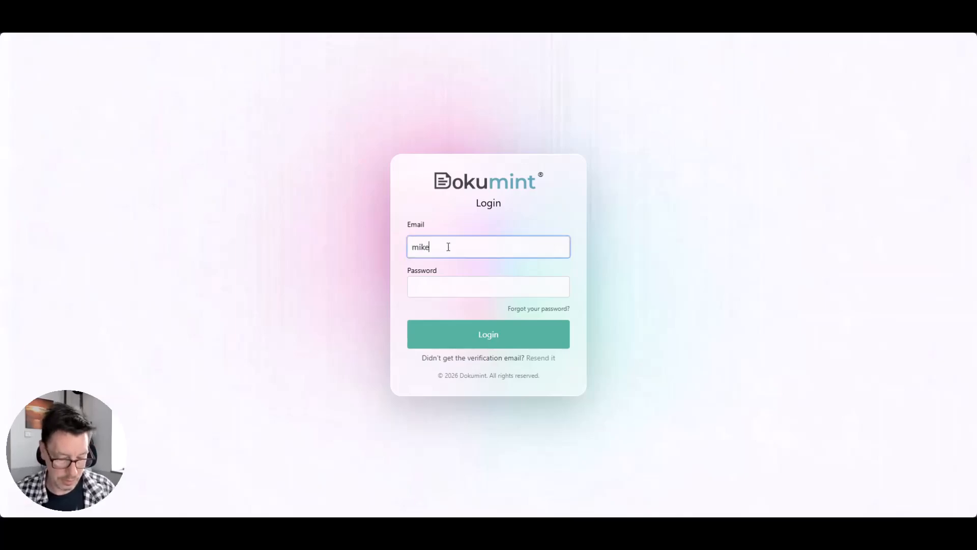
{"action": "key", "text": "Tab"}
{"action": "type", "text": "••"}
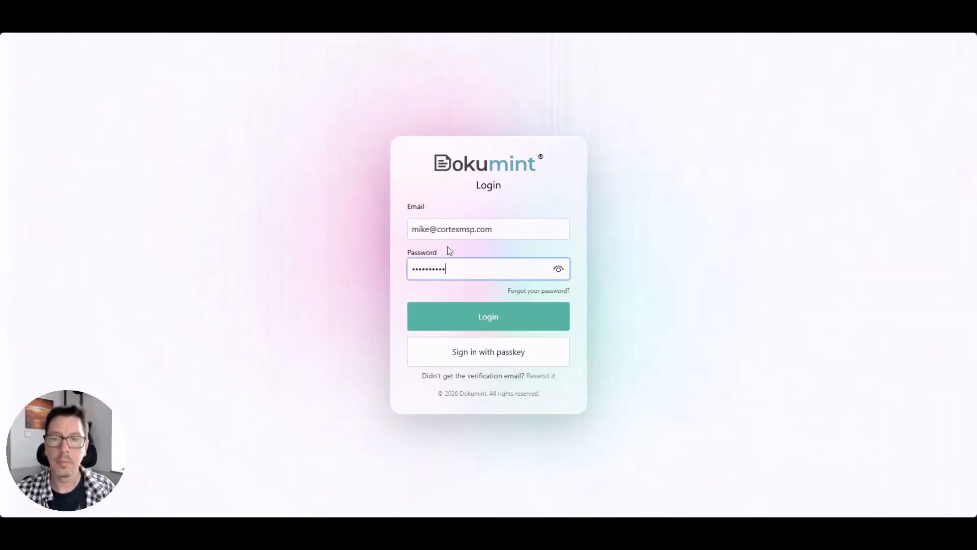
{"action": "key", "text": "Return"}
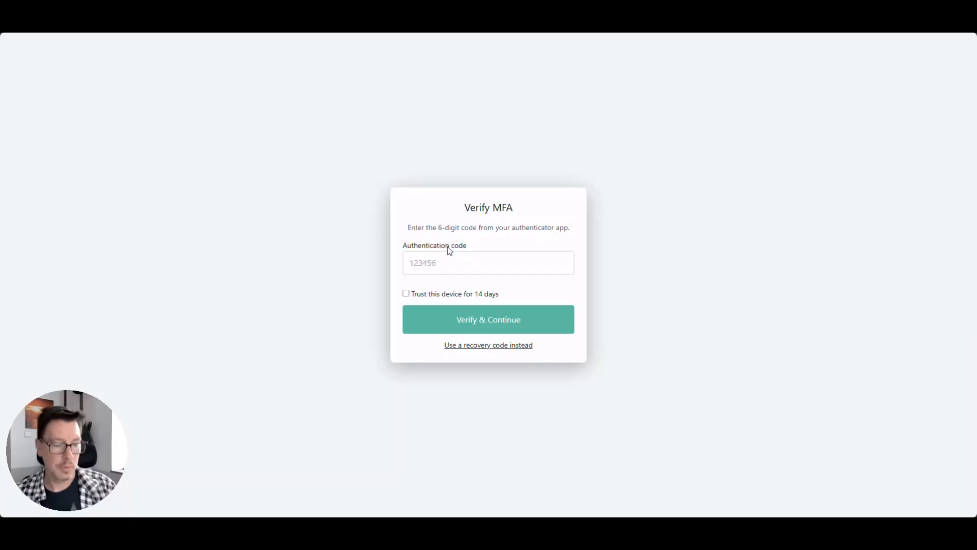
Tick Trust this device for 14 days and enter the authenticator verification code
{"action": "left_click", "coordinate": [435, 294]}
{"action": "left_click", "coordinate": [454, 267]}
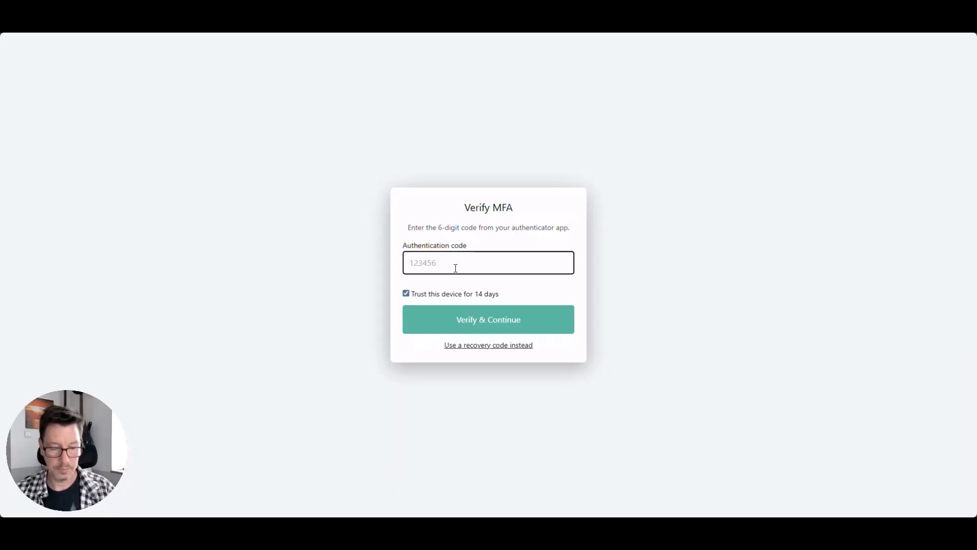
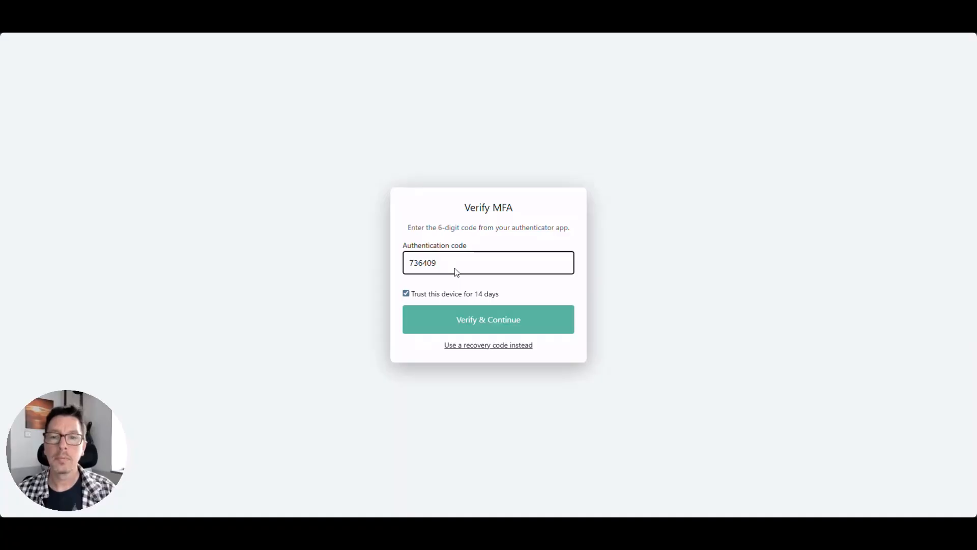
{"action": "key", "text": "Return"}
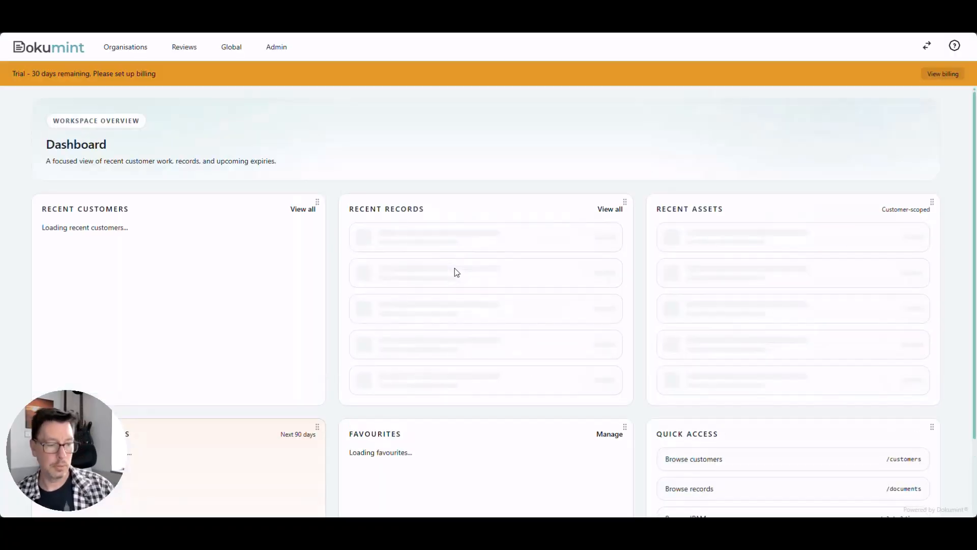